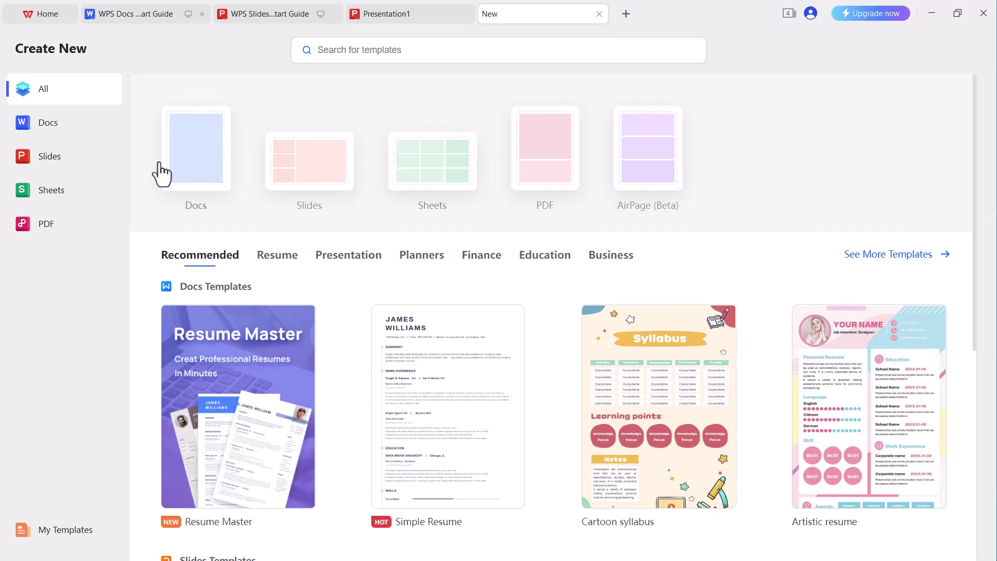
Browse the Docs and then the Slides template pages on the Create New page.
left_click(56, 133)
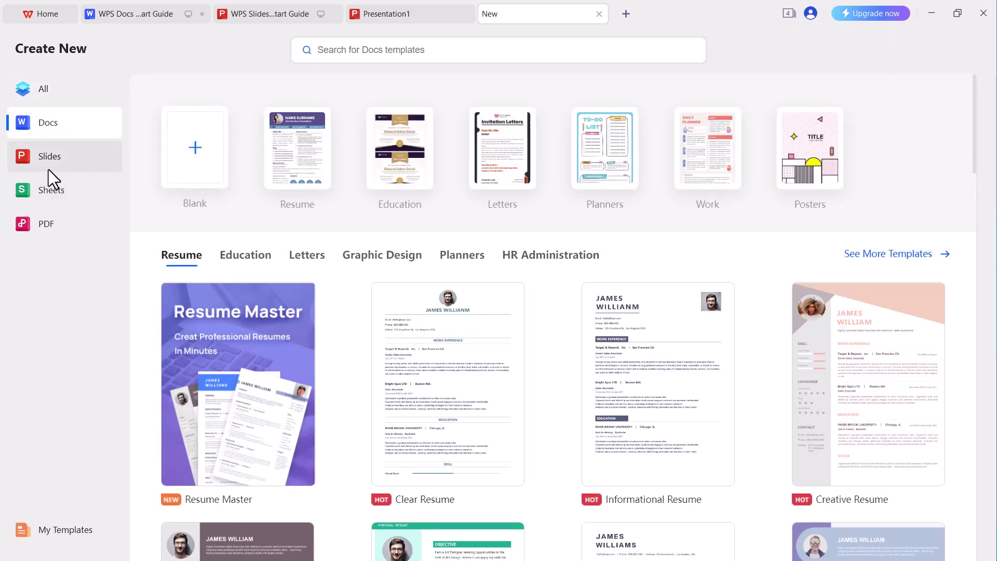
left_click(48, 169)
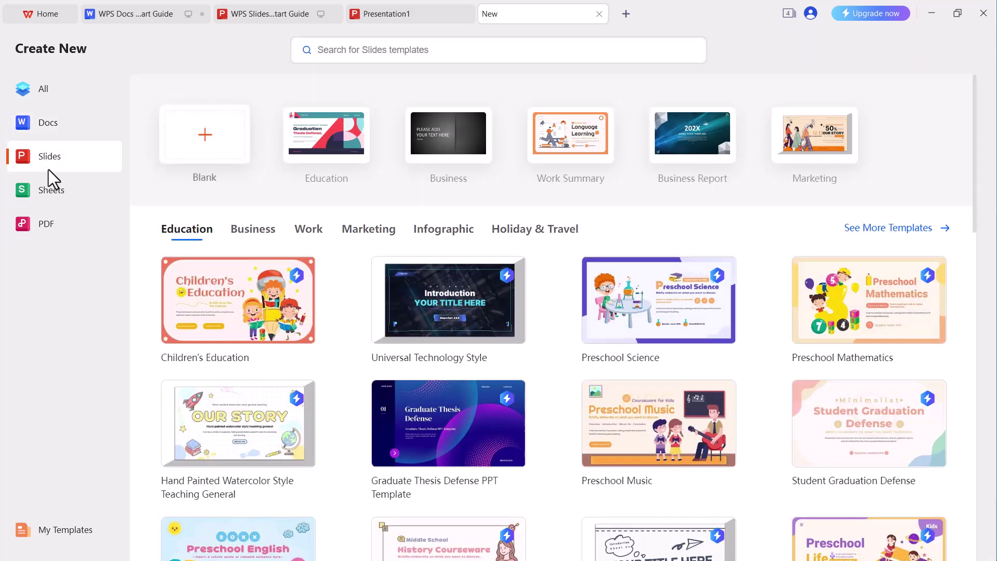
Show the Sheets templates, then start the free WPS Office installer download from wps.com.
left_click(53, 192)
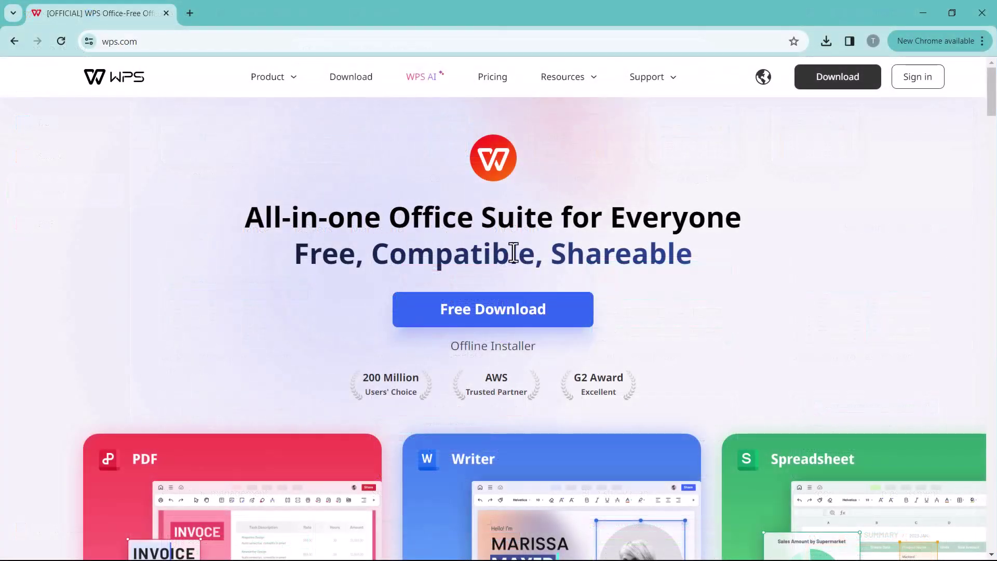
scroll(514, 253, "down", 1)
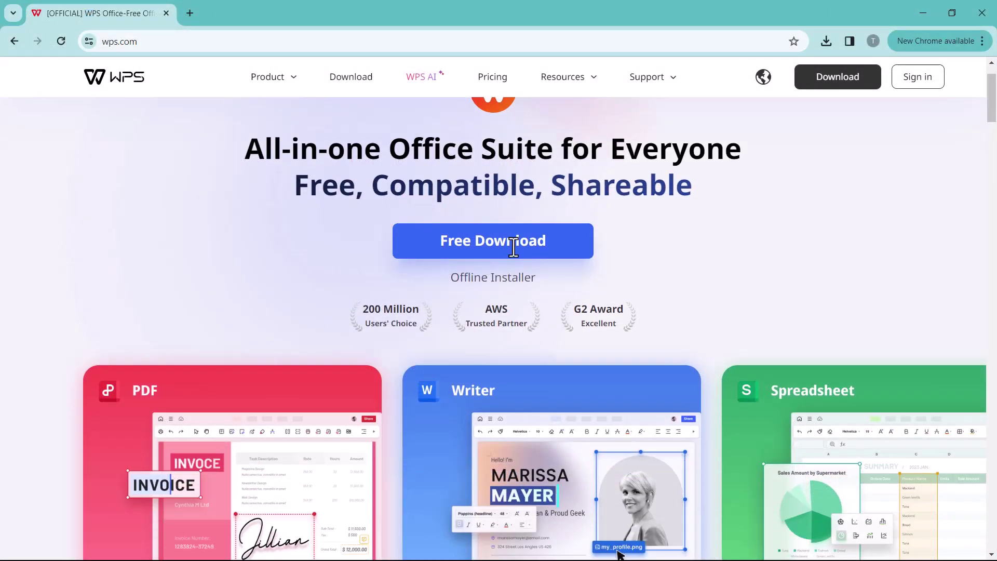
scroll(513, 253, "down", 1)
scroll(513, 253, "down", 1)
scroll(514, 256, "down", 1)
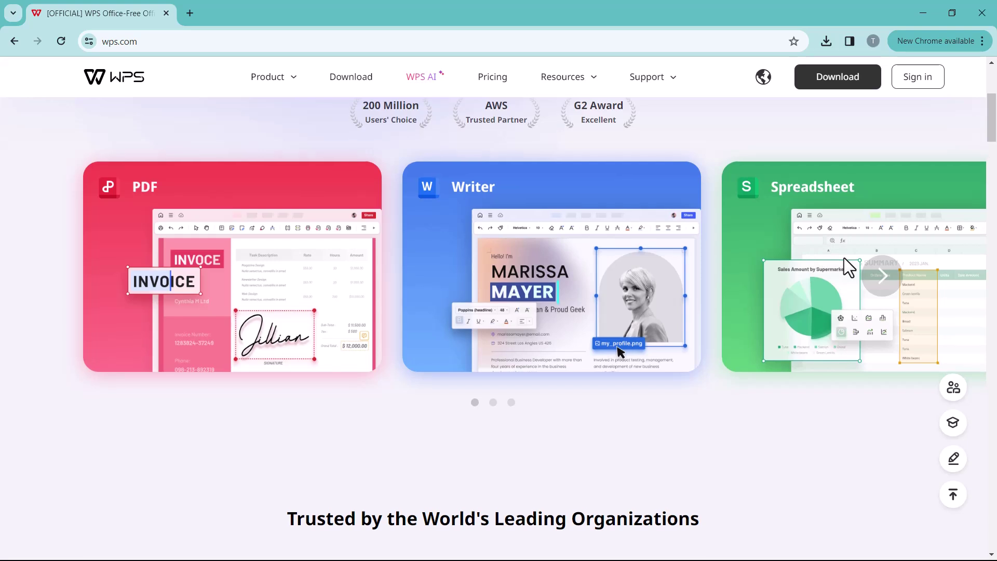
scroll(499, 312, "down", 1)
scroll(843, 258, "down", 2)
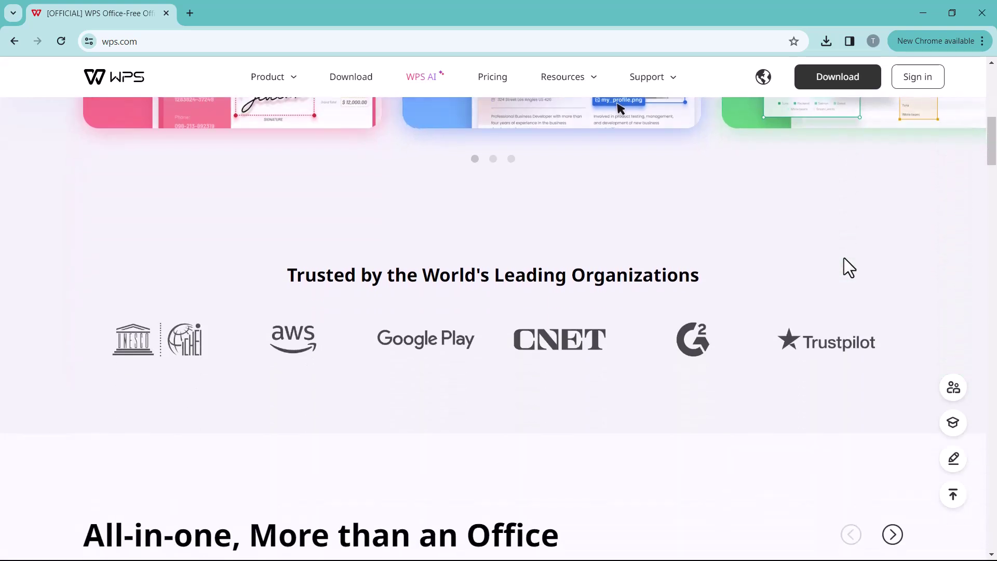
scroll(844, 258, "down", 1)
scroll(844, 258, "down", 1)
scroll(844, 258, "down", 2)
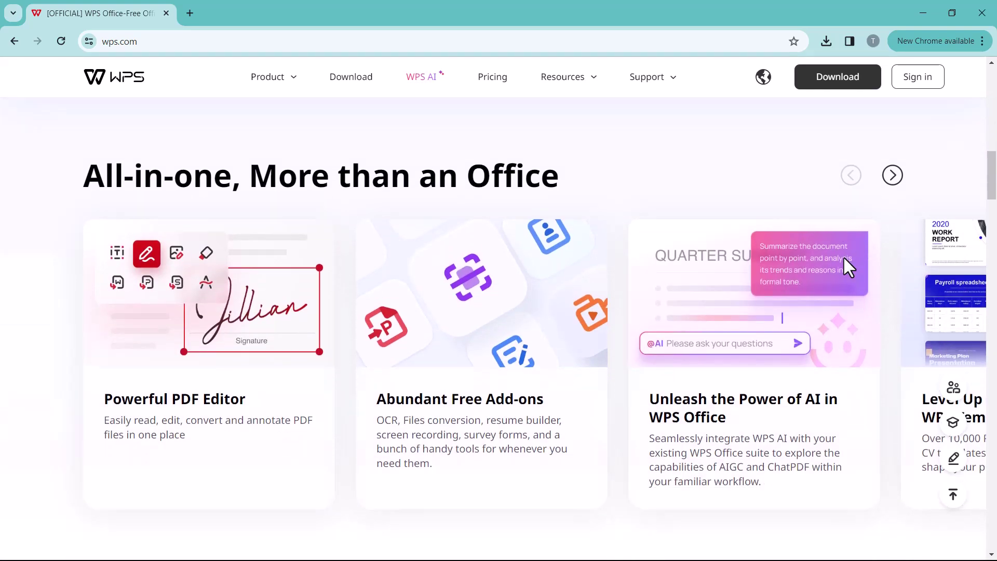
mouse_move(696, 436)
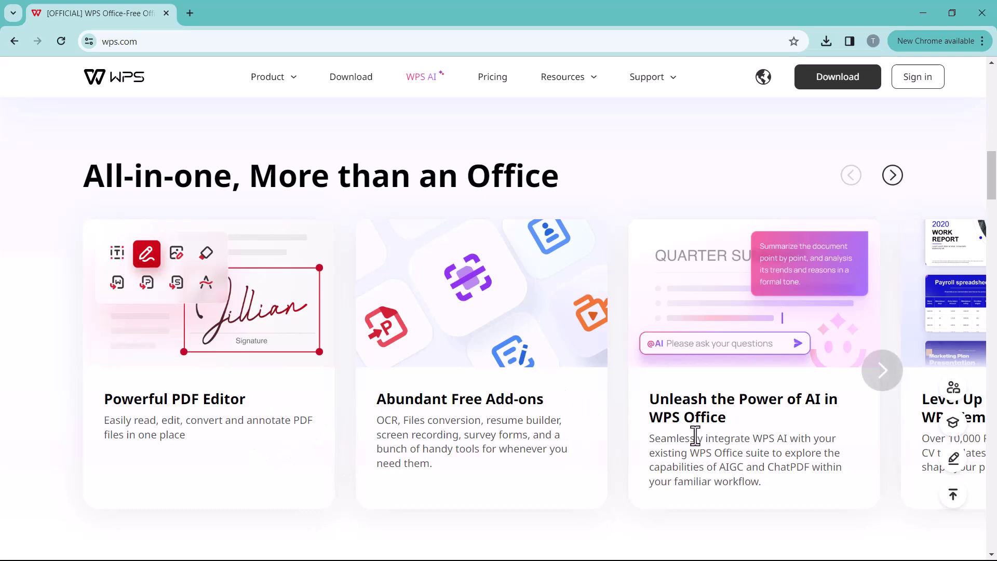
scroll(665, 388, "down", 2)
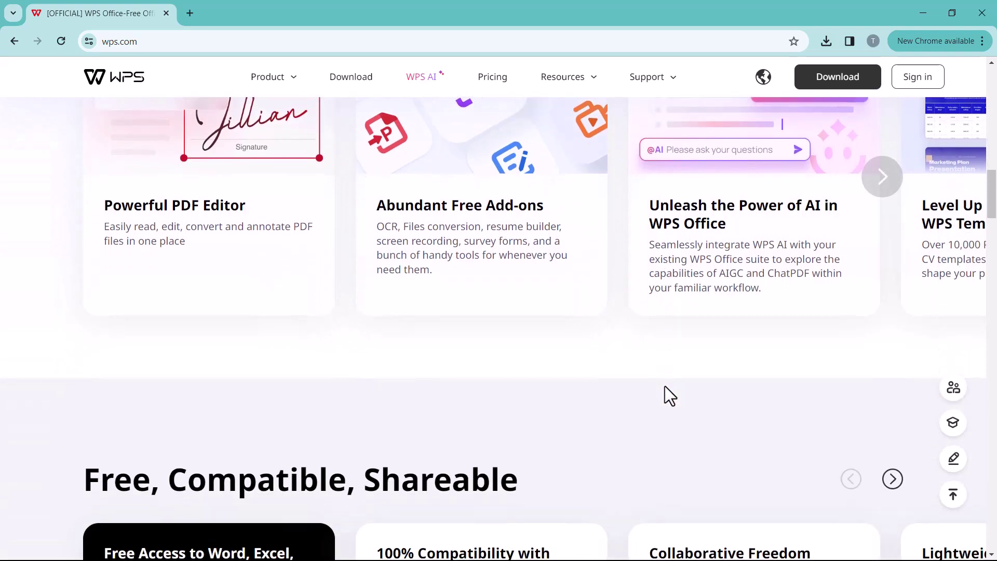
scroll(665, 387, "down", 3)
scroll(665, 387, "down", 2)
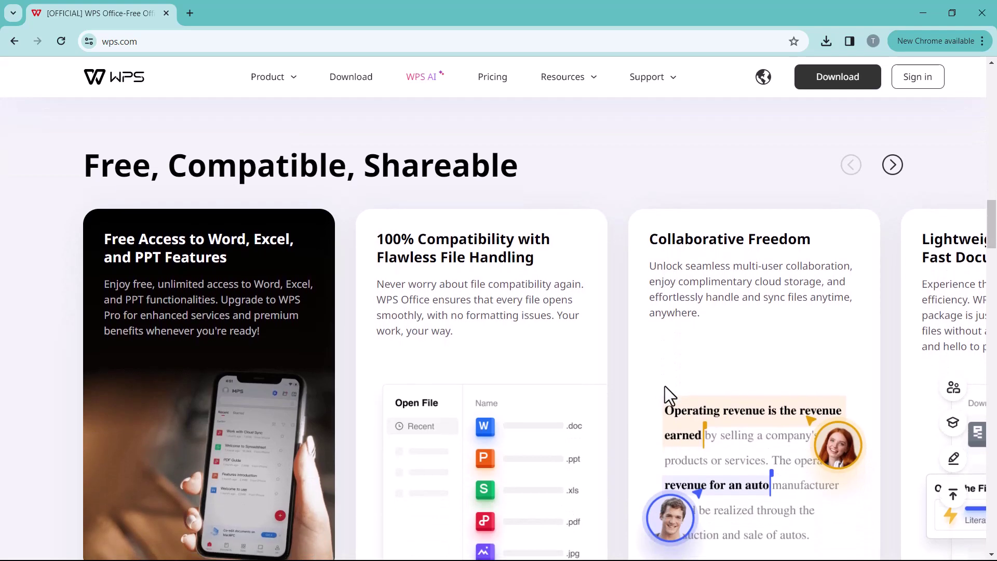
scroll(665, 386, "down", 1)
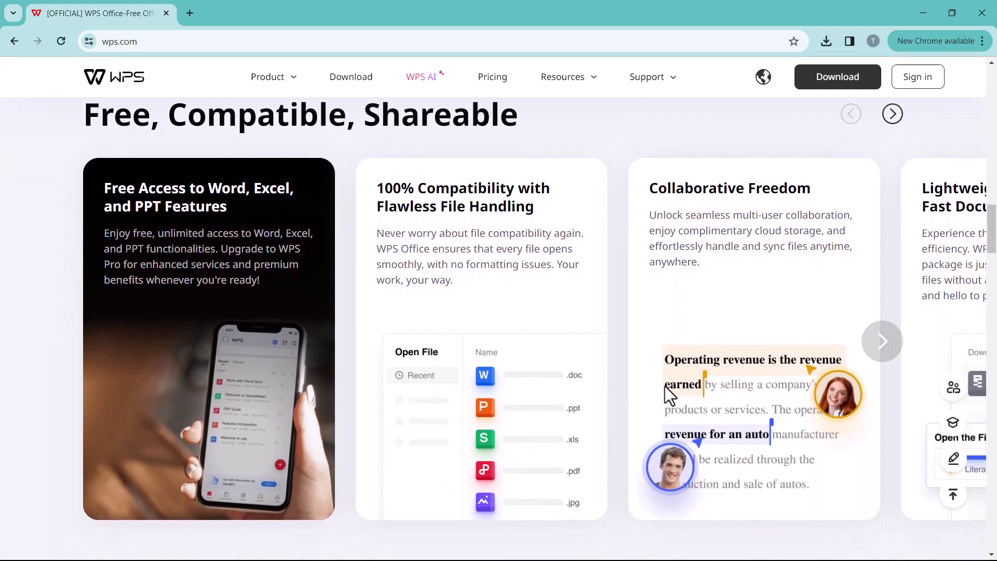
scroll(665, 385, "down", 1)
scroll(664, 381, "down", 2)
scroll(665, 381, "down", 2)
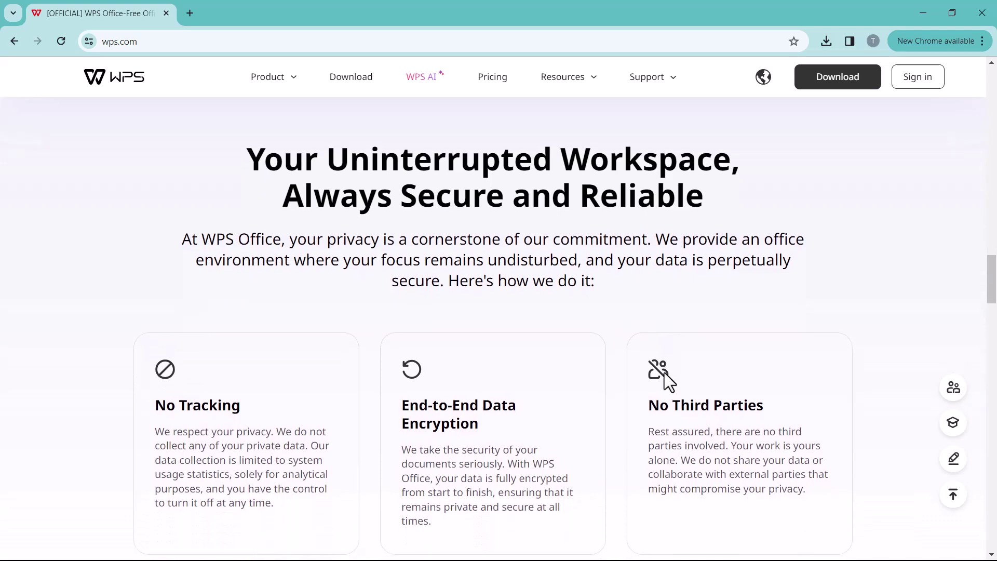
scroll(664, 381, "down", 3)
scroll(665, 369, "down", 3)
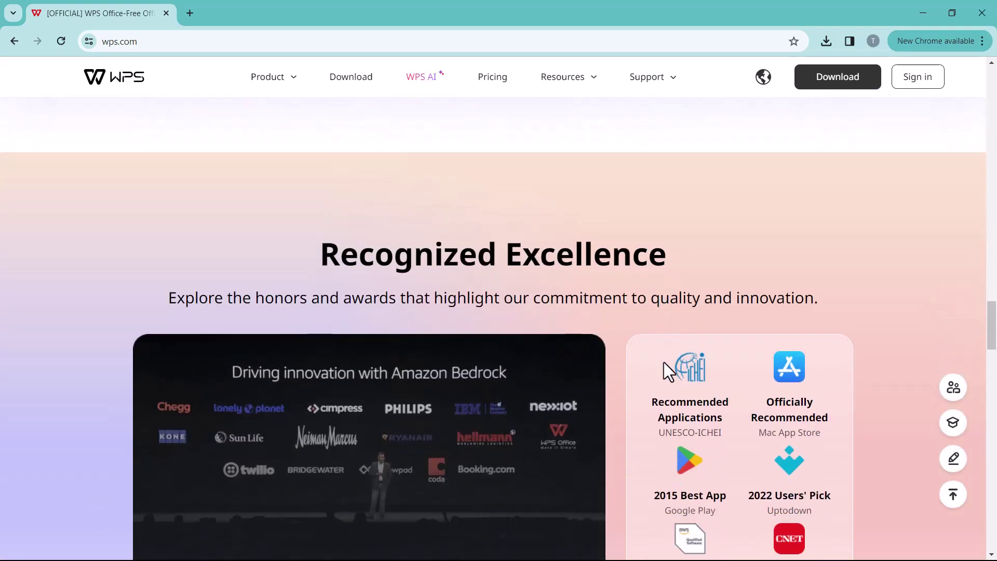
scroll(664, 363, "down", 2)
scroll(664, 363, "down", 3)
scroll(662, 349, "down", 3)
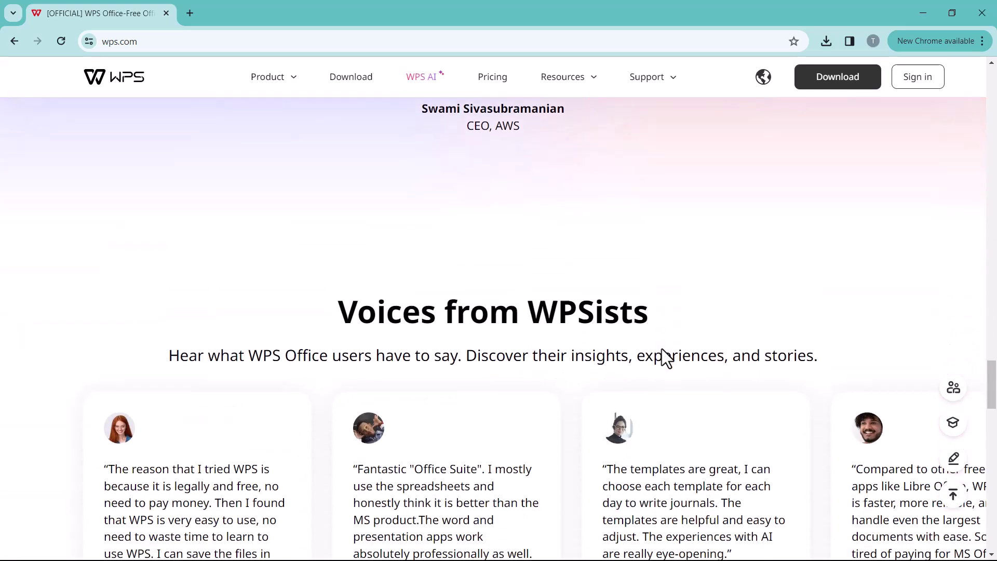
scroll(661, 350, "down", 2)
scroll(661, 349, "down", 2)
scroll(661, 349, "down", 3)
scroll(664, 359, "down", 6)
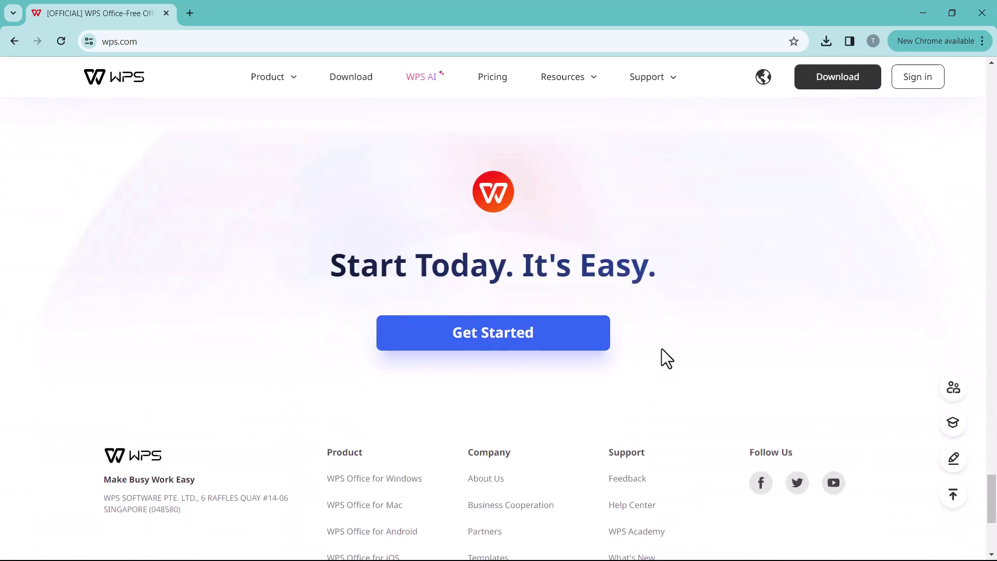
scroll(665, 358, "down", 3)
scroll(666, 359, "up", 6)
scroll(662, 350, "up", 5)
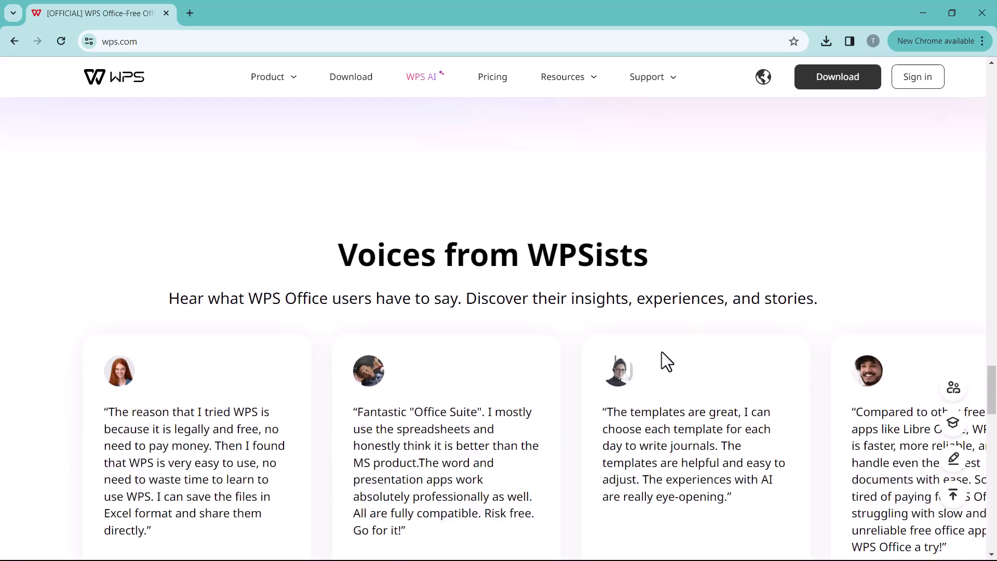
scroll(661, 352, "up", 5)
scroll(662, 352, "up", 5)
scroll(661, 351, "up", 4)
scroll(663, 359, "up", 2)
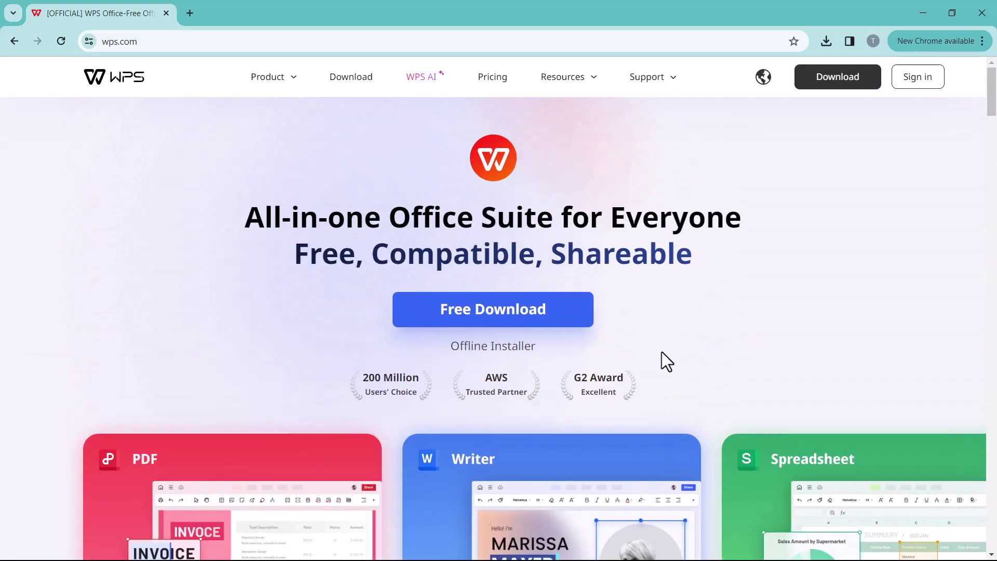
left_click(464, 325)
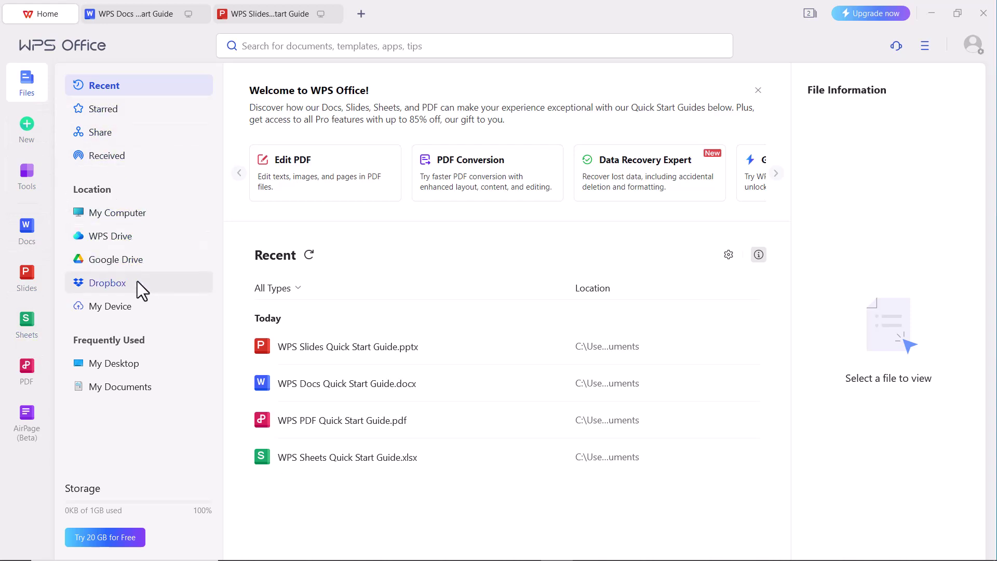
List the files stored in WPS Drive, then open a new Docs templates page.
left_click(131, 237)
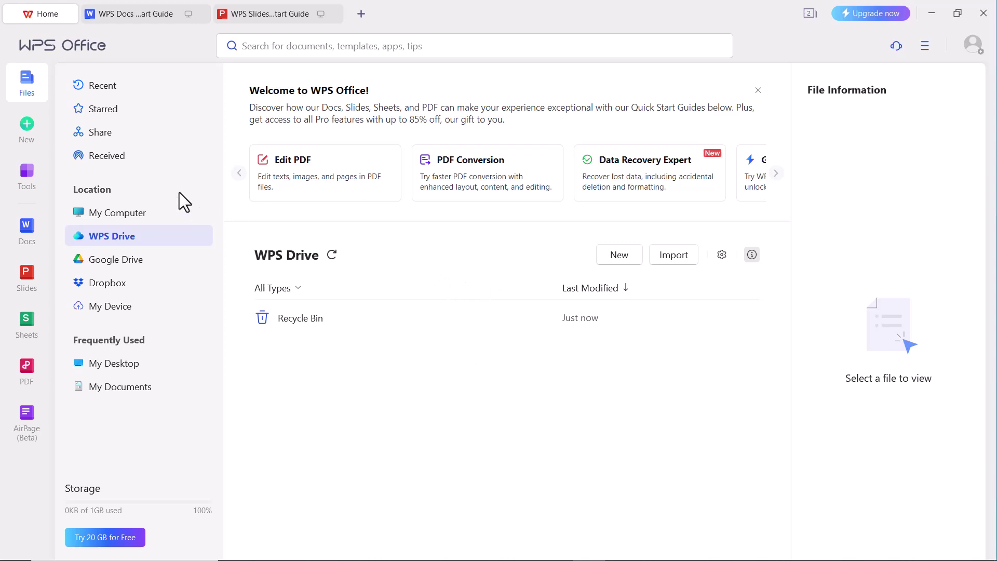
left_click(23, 132)
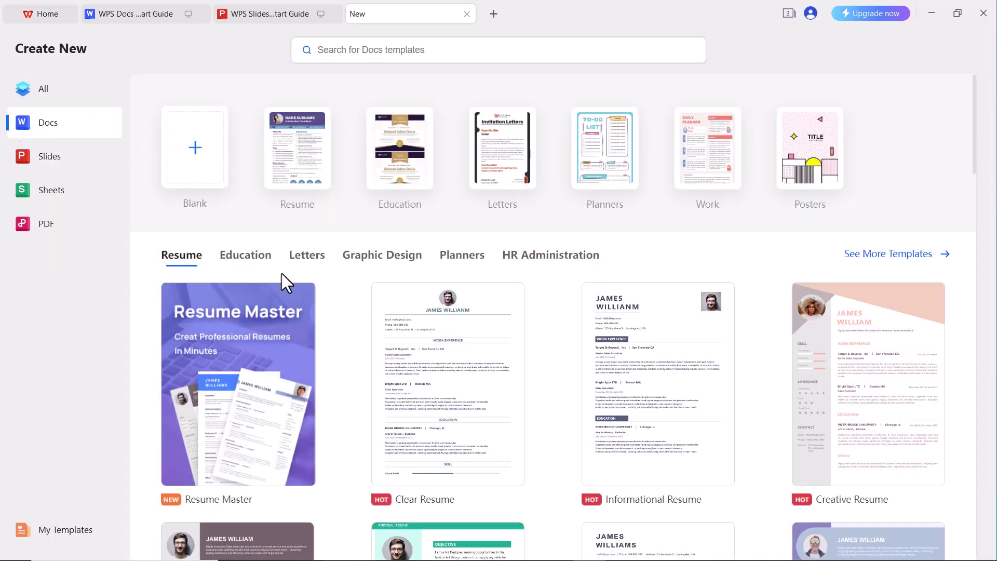
Browse the Slides, Sheets and PDF creation pages in the sidebar.
left_click(70, 147)
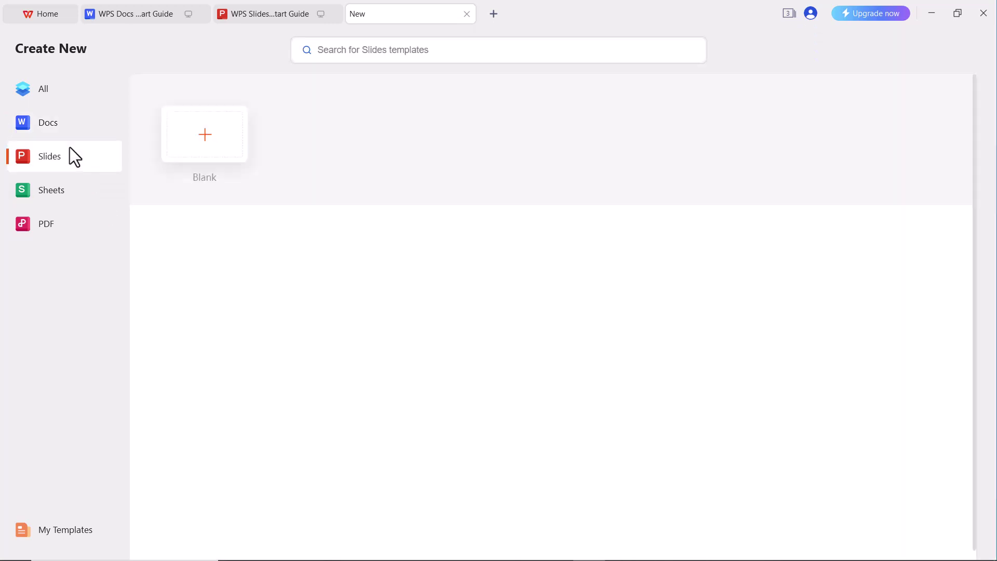
left_click(70, 192)
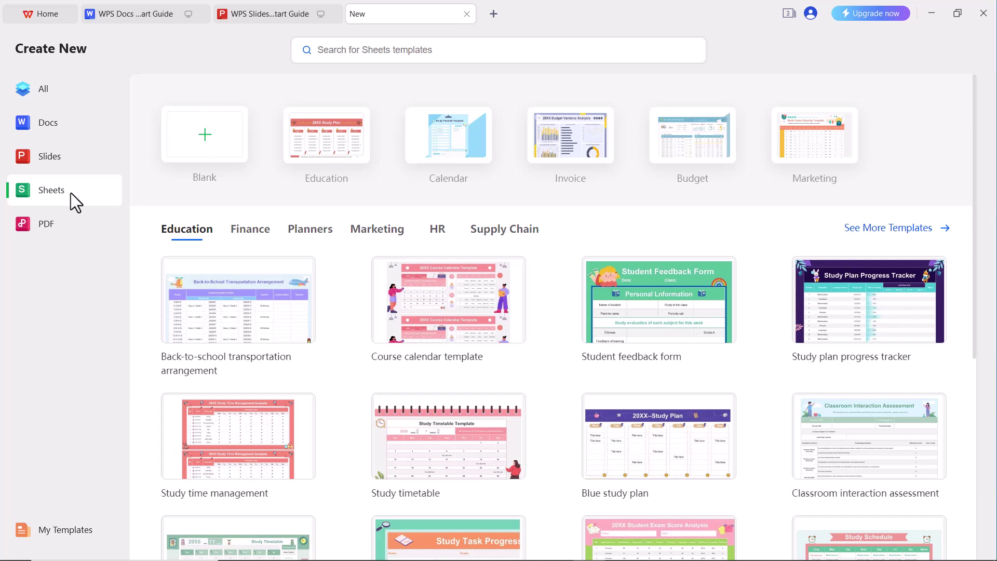
left_click(68, 221)
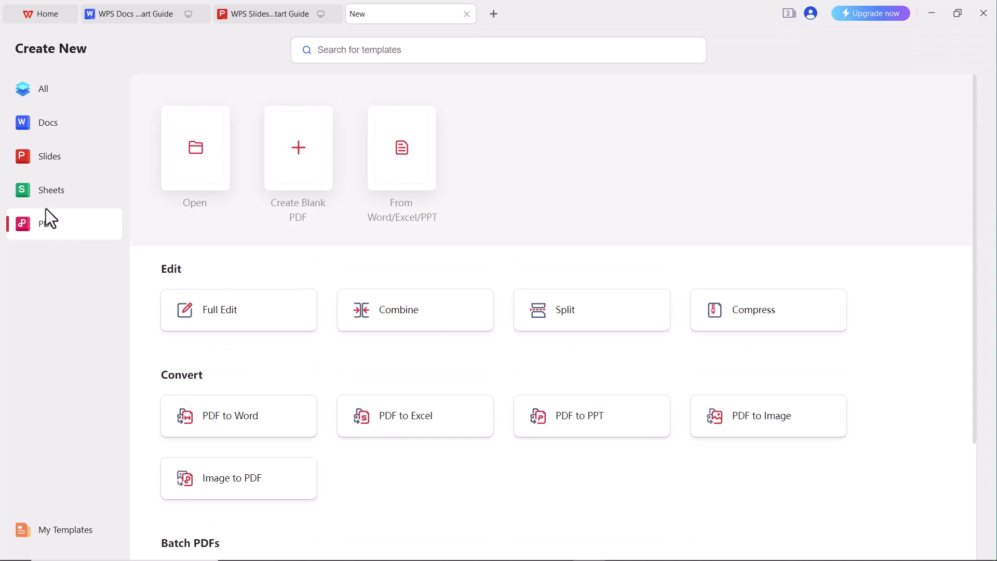
left_click(151, 16)
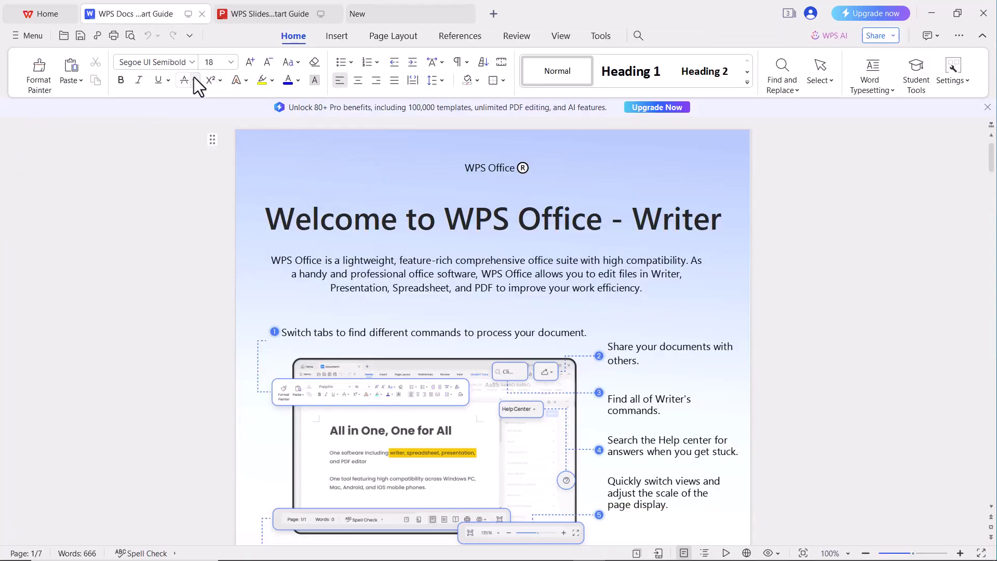
left_click(333, 41)
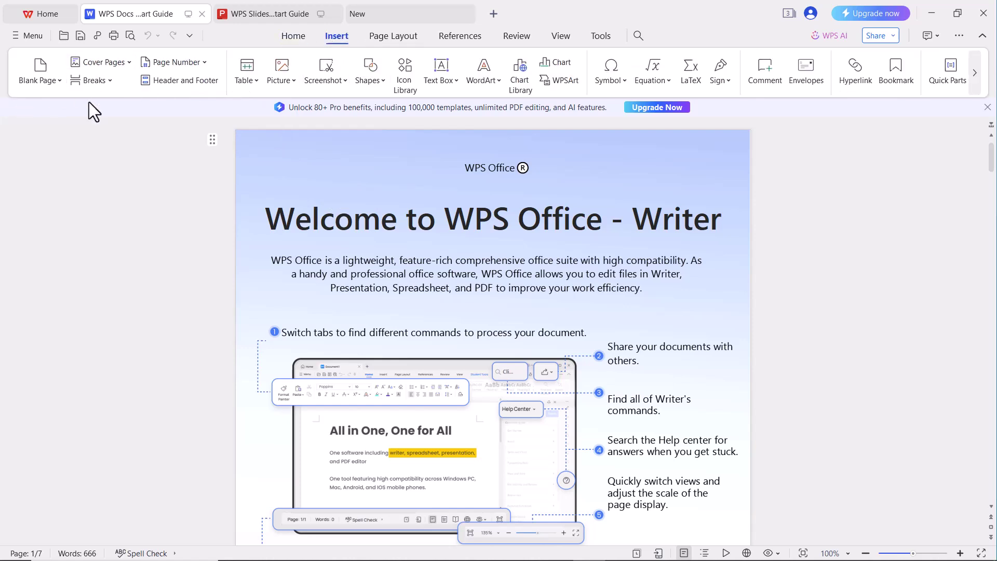
left_click(401, 41)
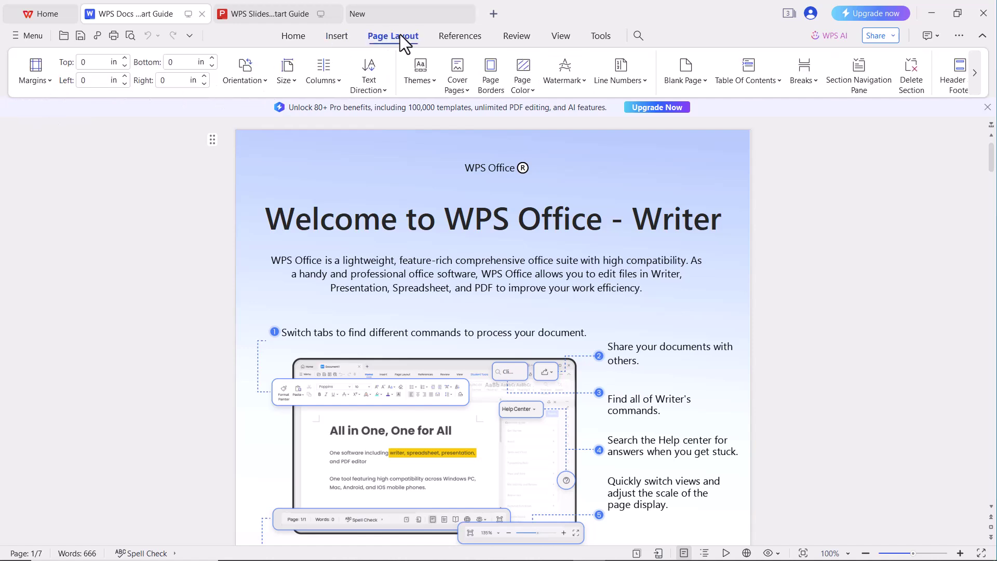
left_click(460, 40)
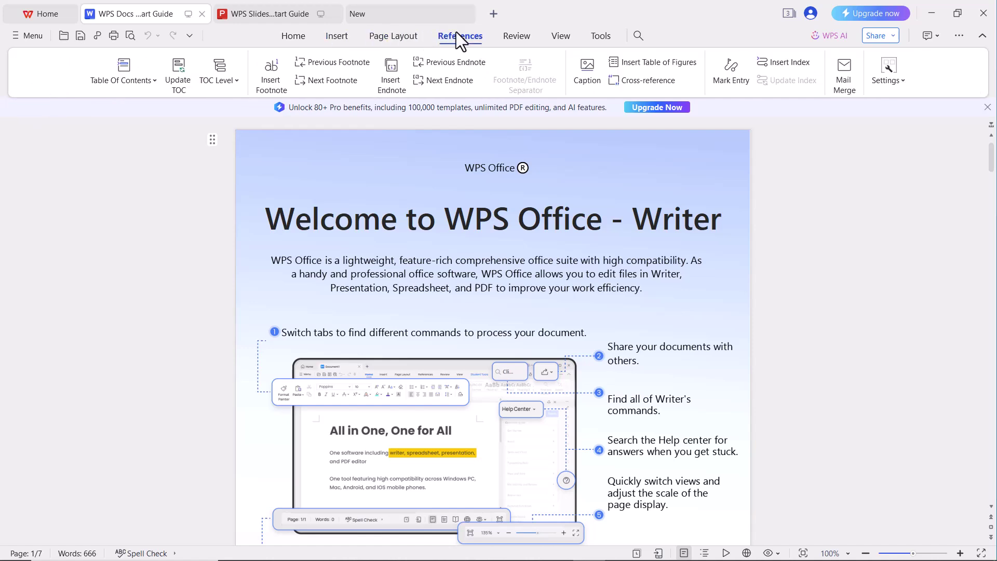
left_click(514, 40)
left_click(294, 39)
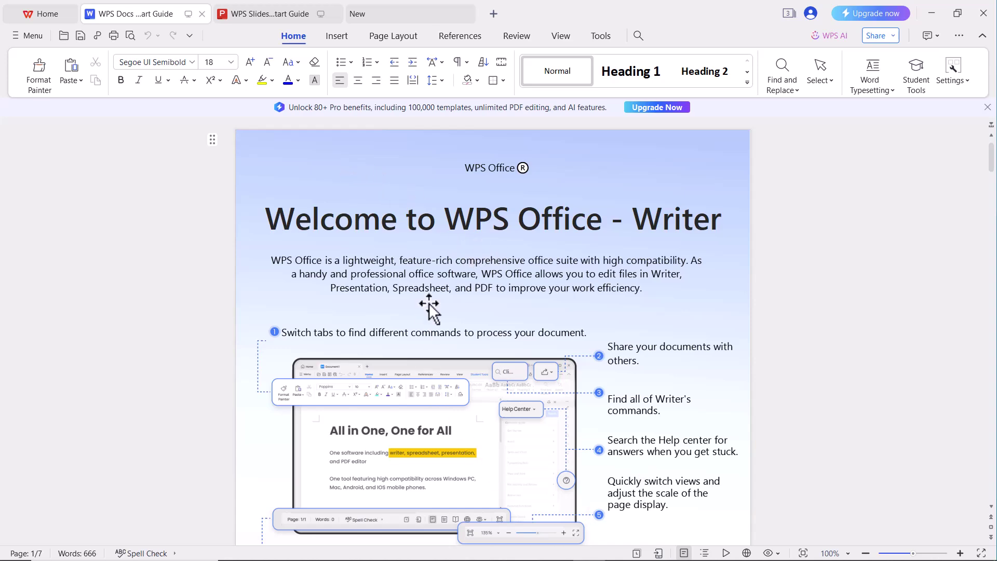
scroll(429, 306, "down", 10)
scroll(430, 306, "down", 10)
scroll(429, 304, "down", 3)
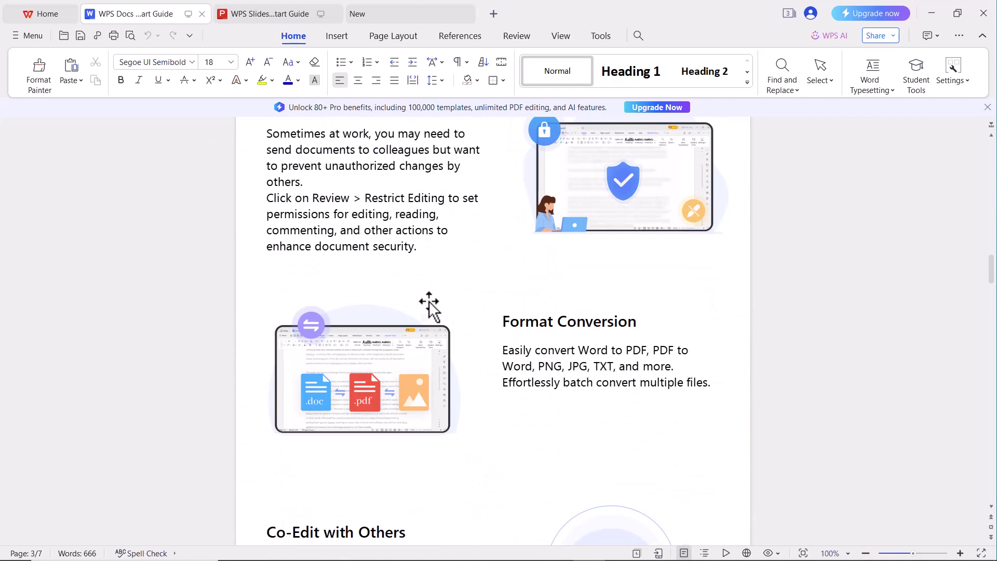
scroll(568, 367, "up", 15)
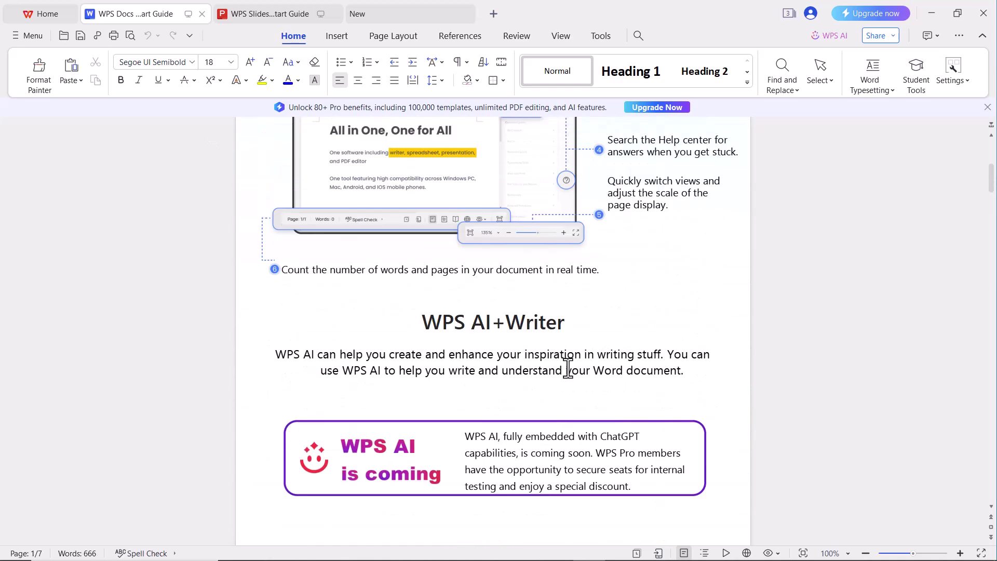
scroll(568, 363, "up", 5)
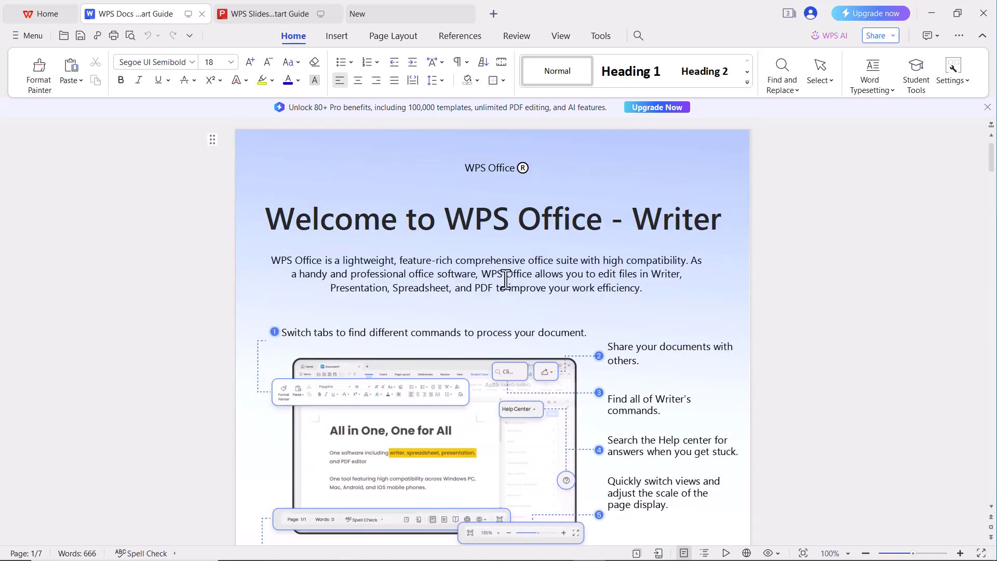
mouse_move(390, 14)
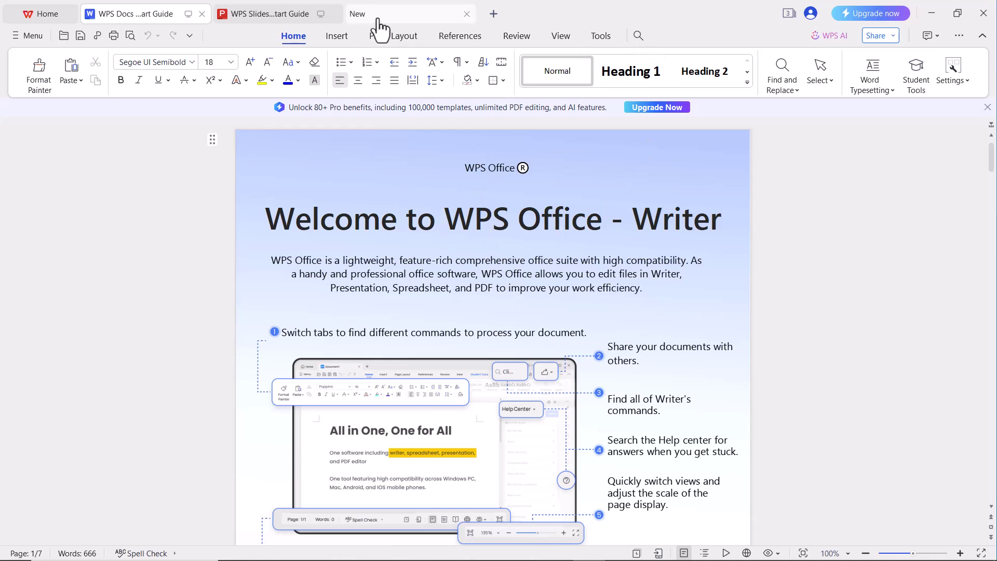
Cycle through the New, Slides guide and Writer guide tabs, then return Home.
left_click(376, 22)
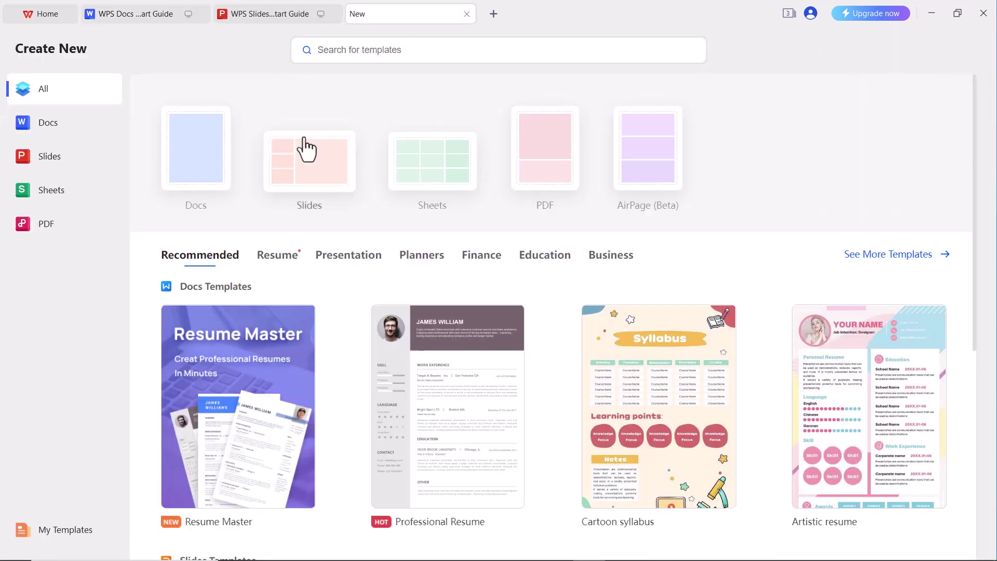
left_click(250, 24)
left_click(160, 29)
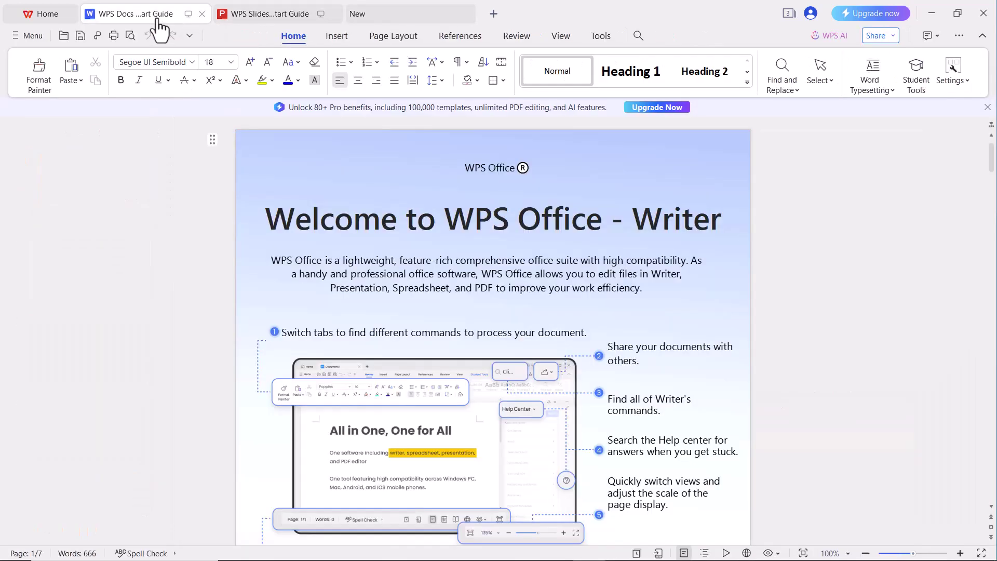
left_click(46, 14)
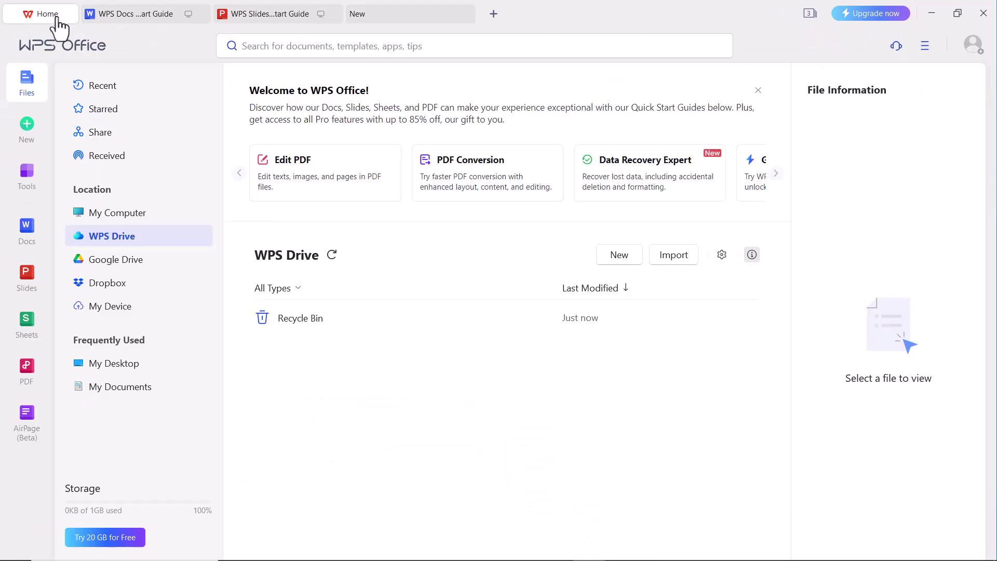
Open the Sheets quick start guide and select cell M17, then revisit the other tabs and return Home.
left_click(37, 324)
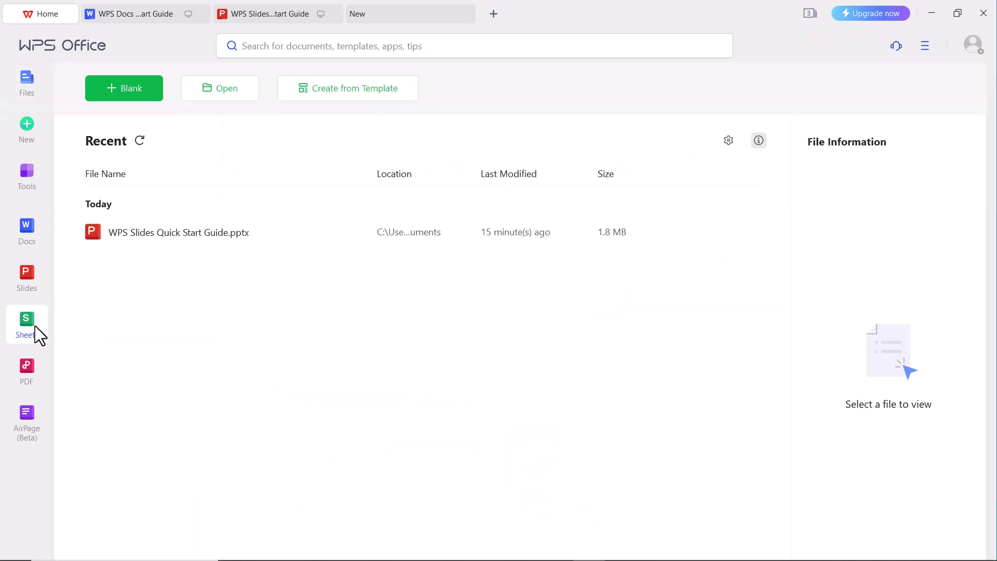
left_click(524, 270)
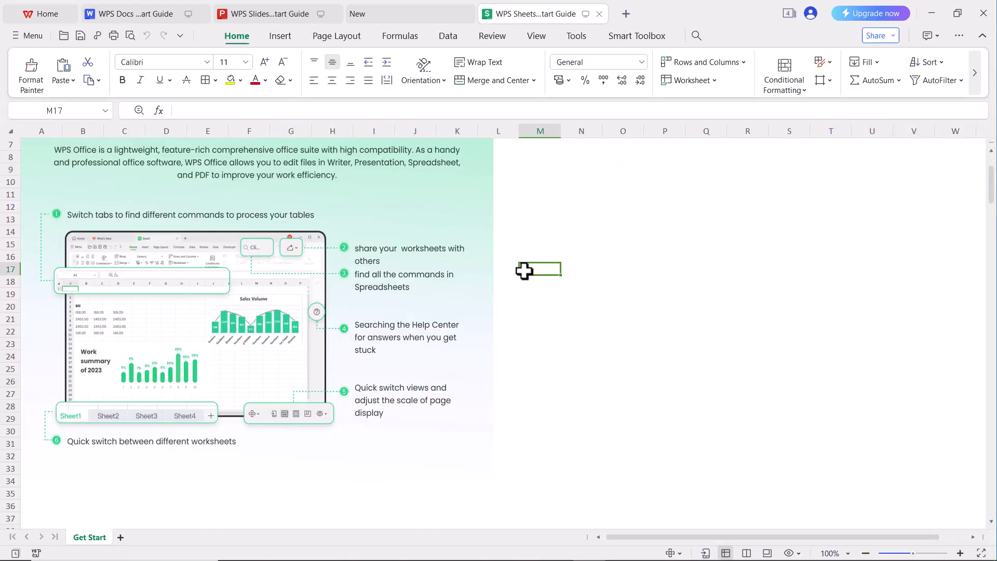
scroll(493, 323, "down", 18)
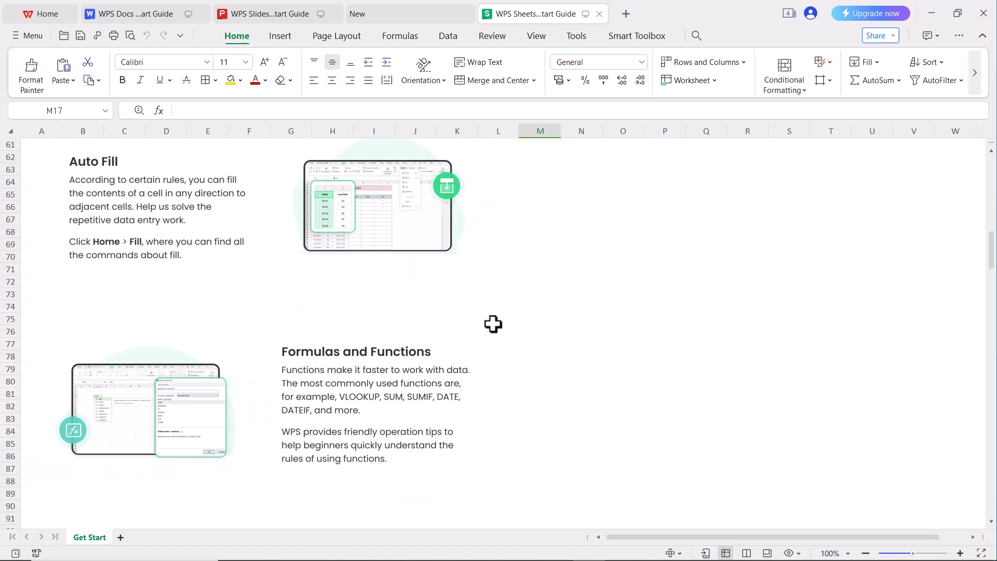
scroll(493, 324, "up", 16)
scroll(493, 324, "up", 4)
left_click(283, 15)
left_click(147, 26)
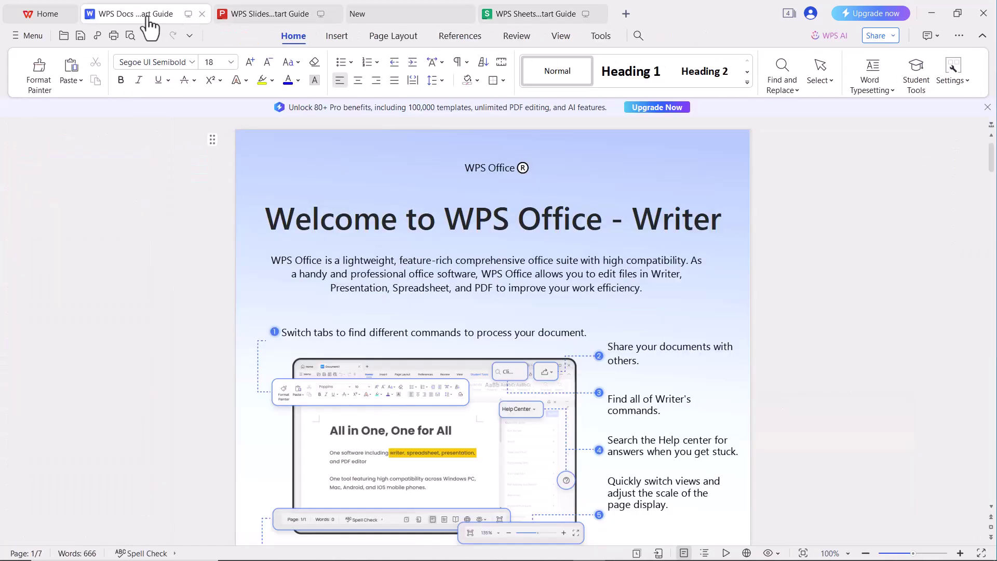
left_click(39, 17)
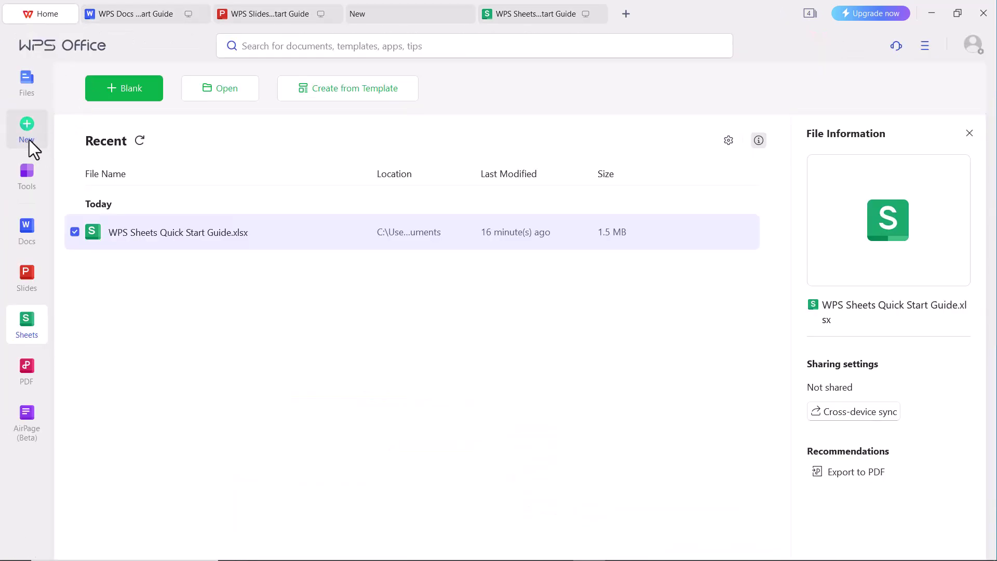
Open a new template gallery and browse its Resume, Presentation and Planner templates.
left_click(28, 139)
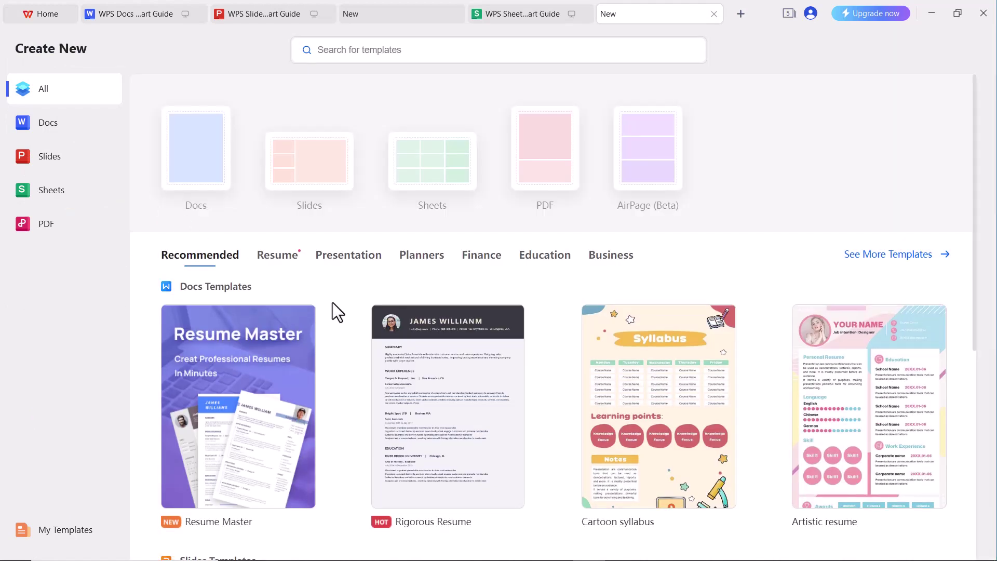
left_click(279, 256)
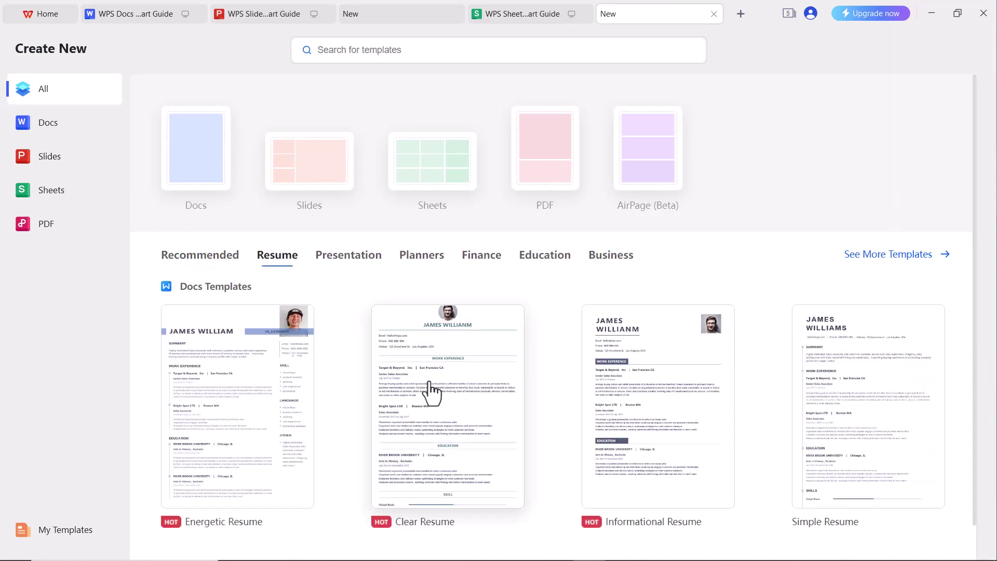
scroll(405, 351, "down", 1)
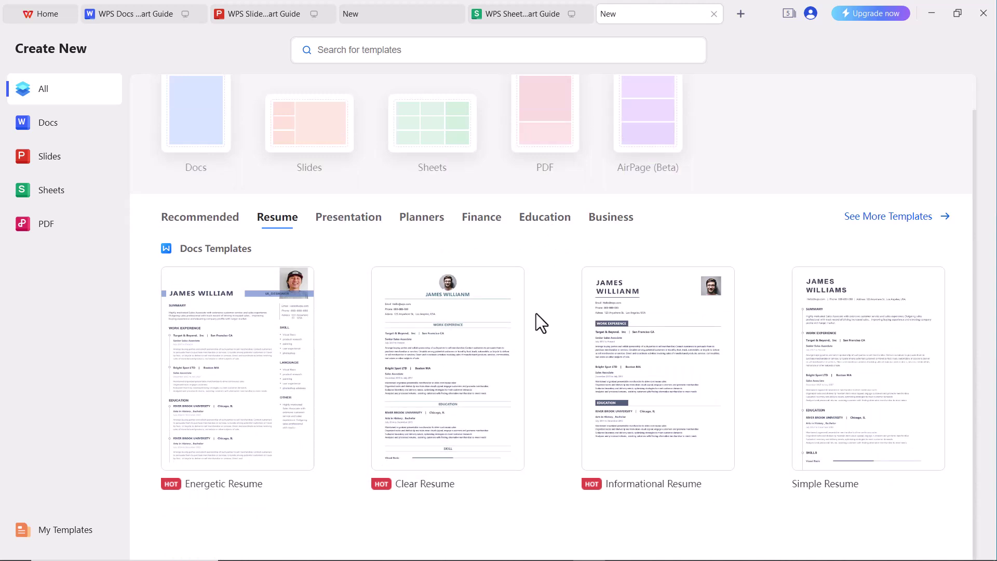
left_click(357, 221)
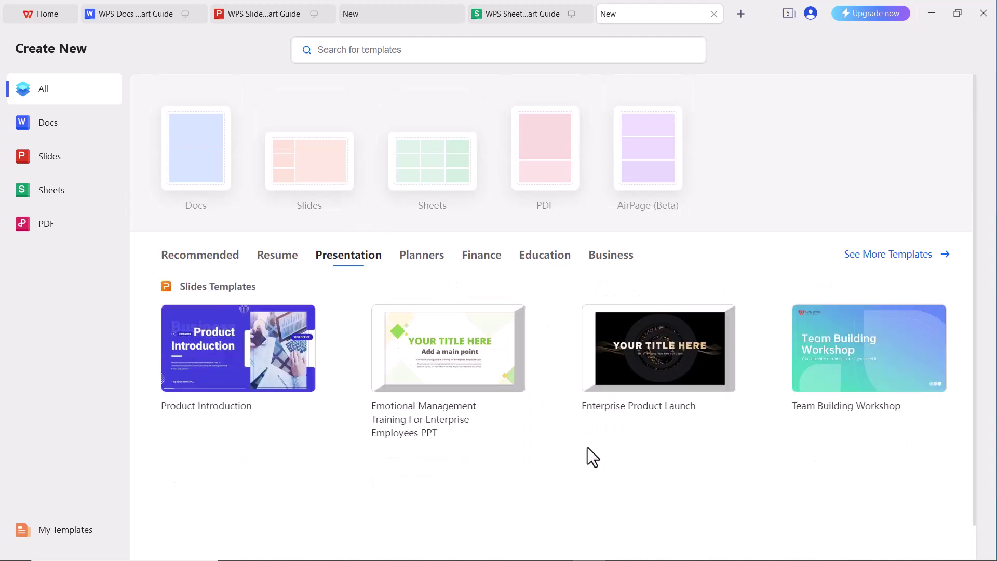
left_click(425, 266)
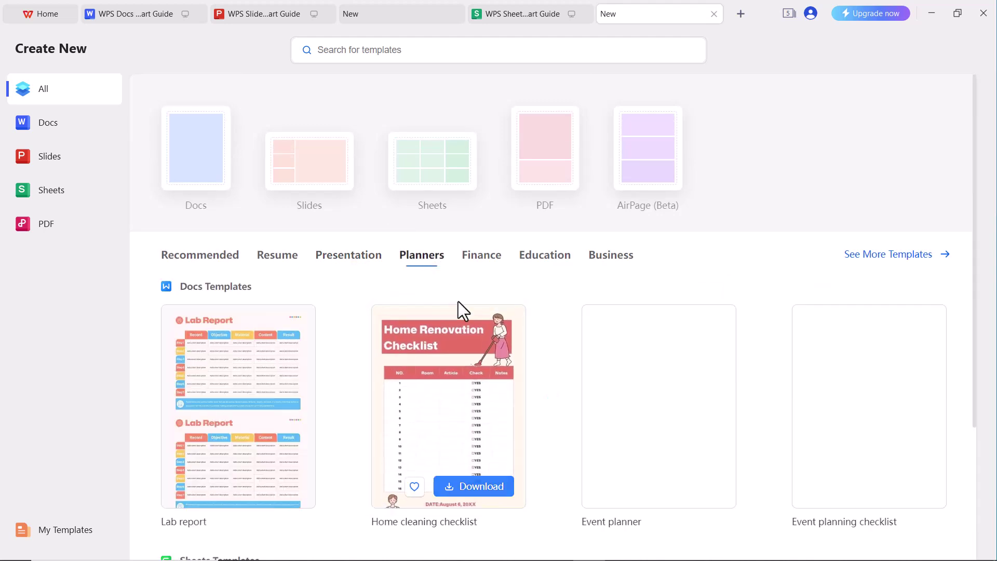
scroll(460, 310, "down", 2)
scroll(359, 328, "down", 2)
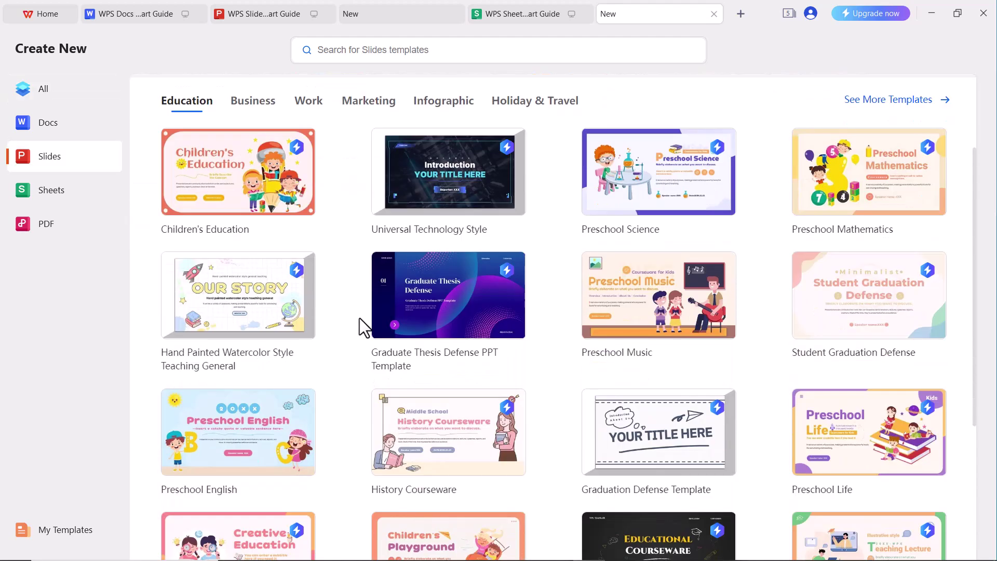
scroll(358, 328, "up", 3)
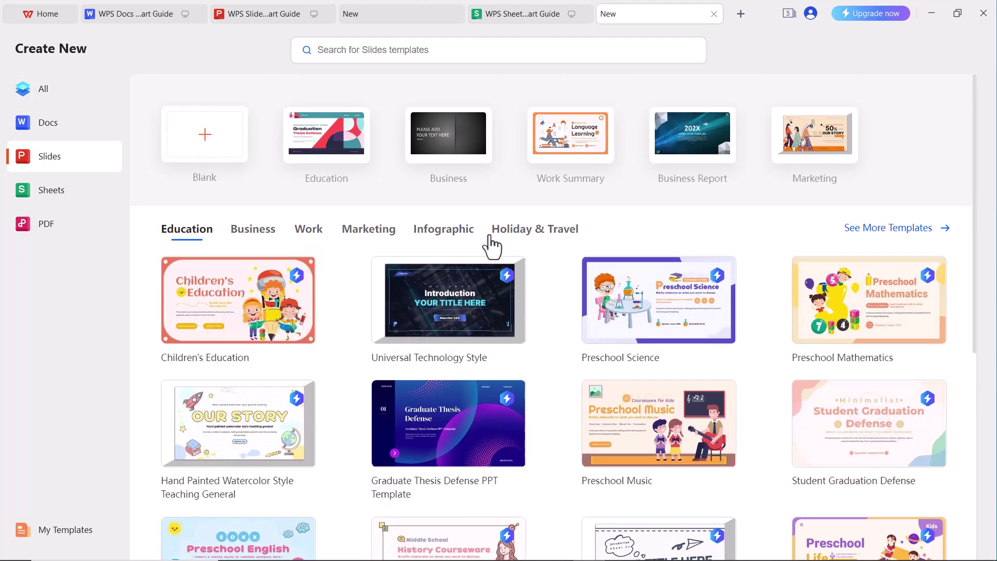
scroll(400, 271, "up", 10)
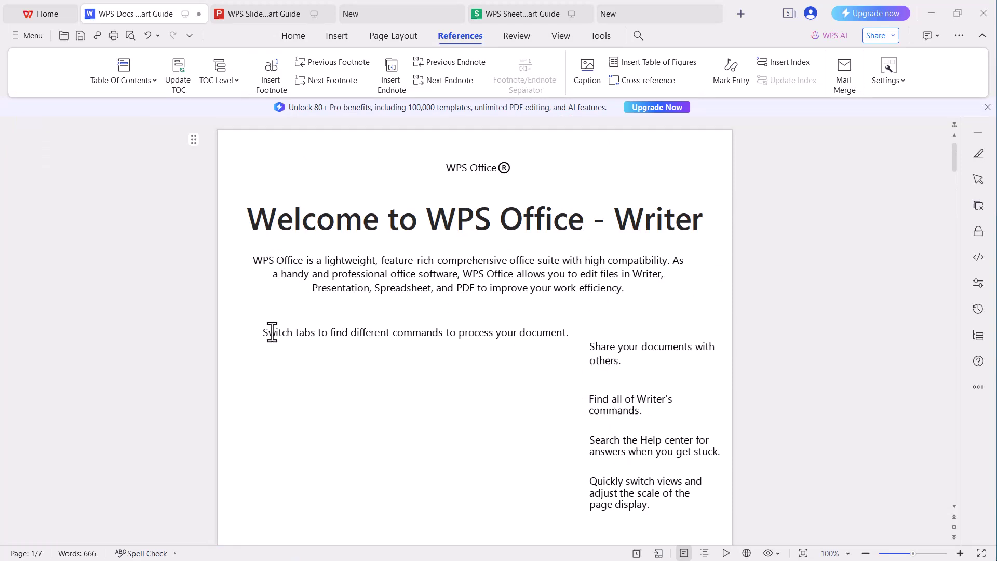
Select and deselect intro text, browse the Tools, Review, Page Layout and Home ribbons, then list recent Slides.
mouse_move(254, 260)
left_mouse_down()
mouse_move(542, 265)
mouse_move(546, 295)
left_mouse_up()
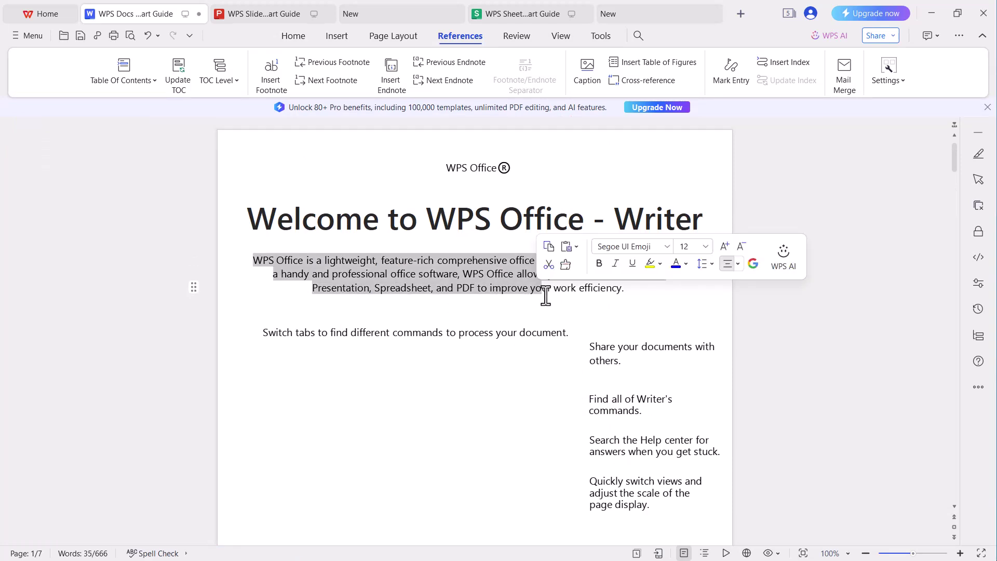
left_click(546, 295)
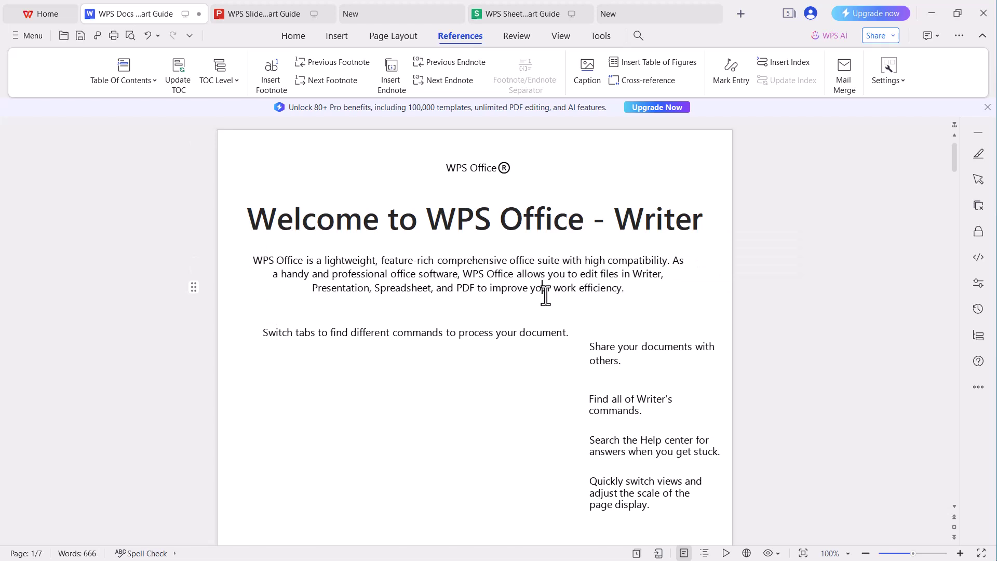
left_click(597, 36)
left_click(517, 36)
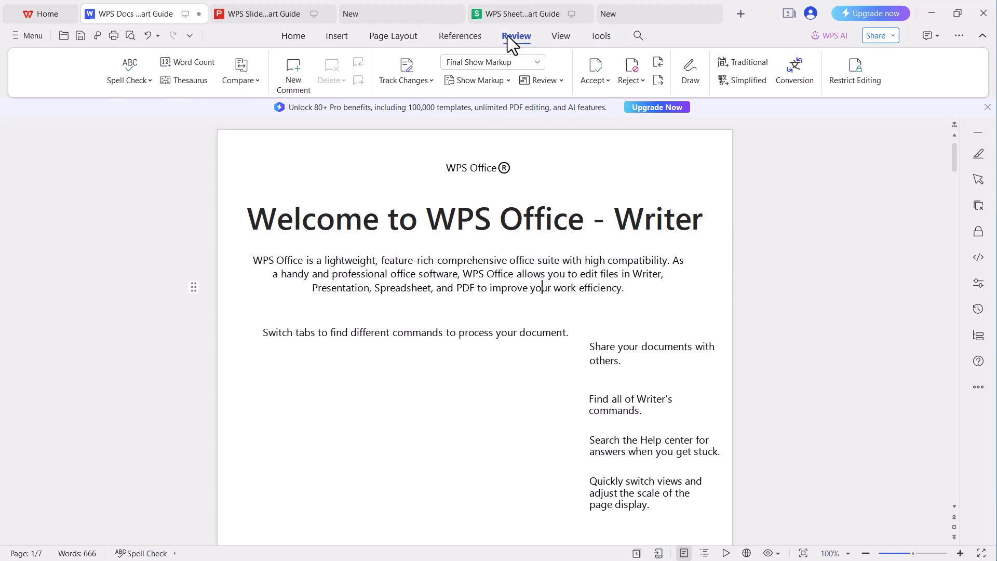
left_click(419, 39)
left_click(303, 37)
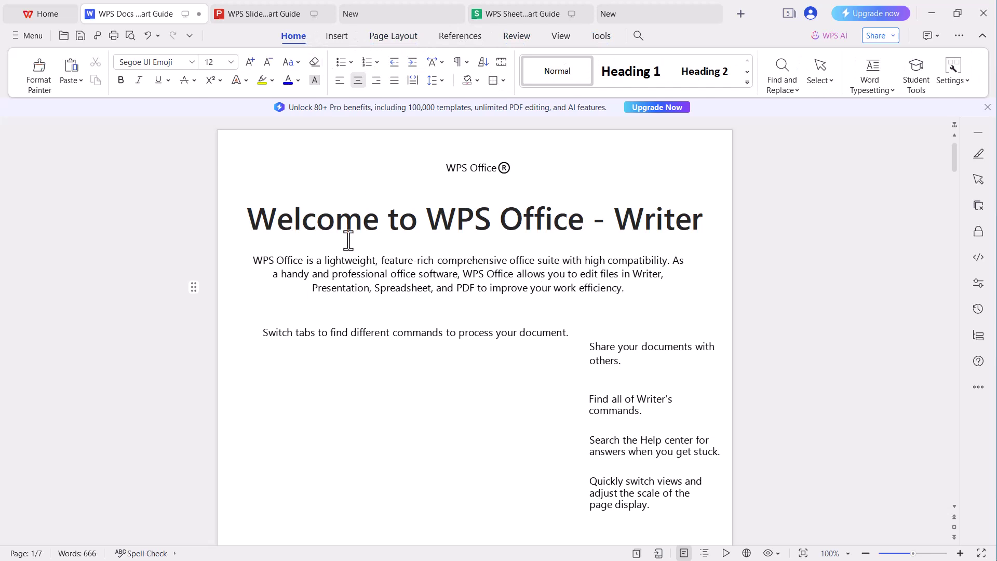
left_click(39, 13)
left_click(27, 277)
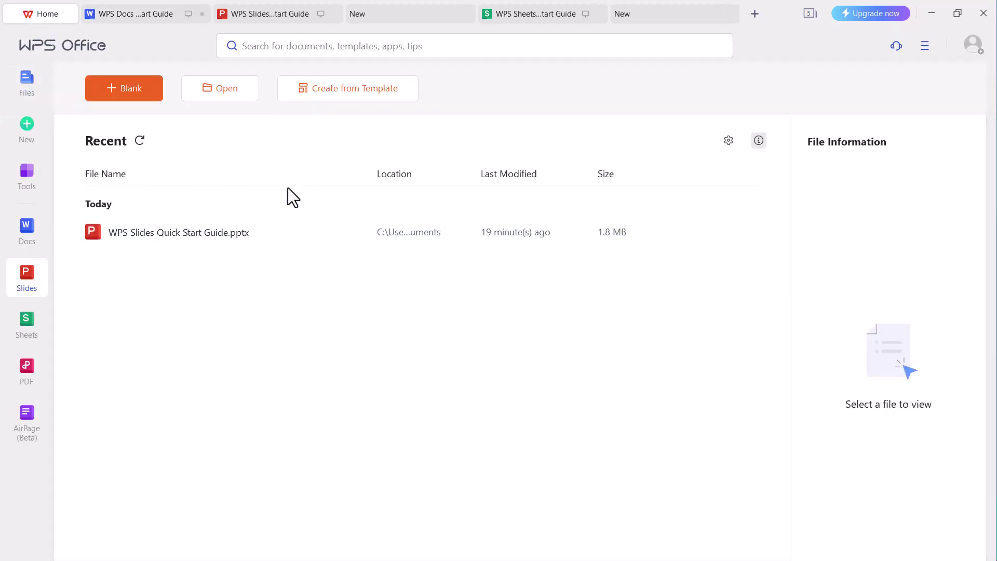
Create blank Presentation1, browse its Animation, Transitions, Design and Insert ribbons, then list recent spreadsheets.
left_click(146, 92)
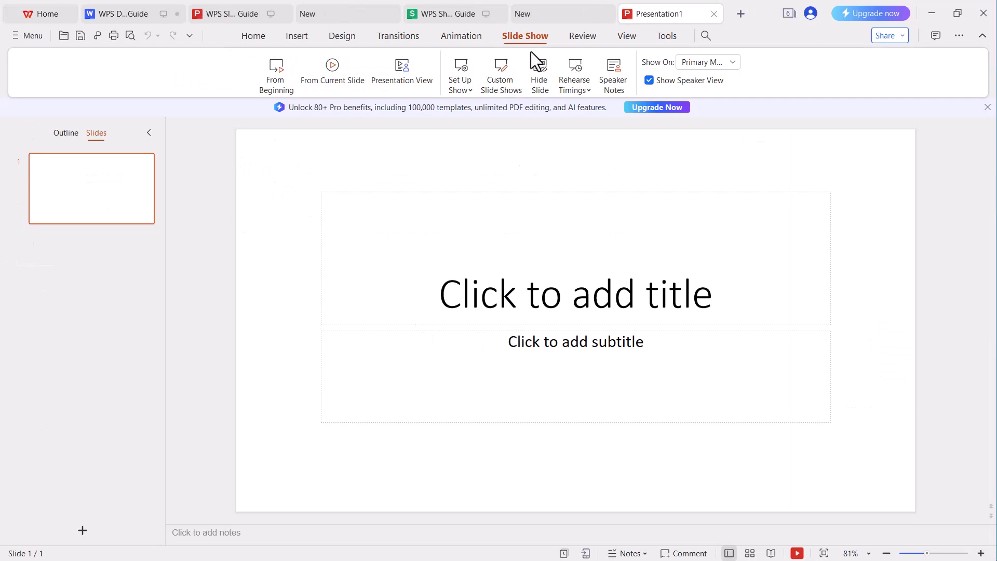
left_click(471, 41)
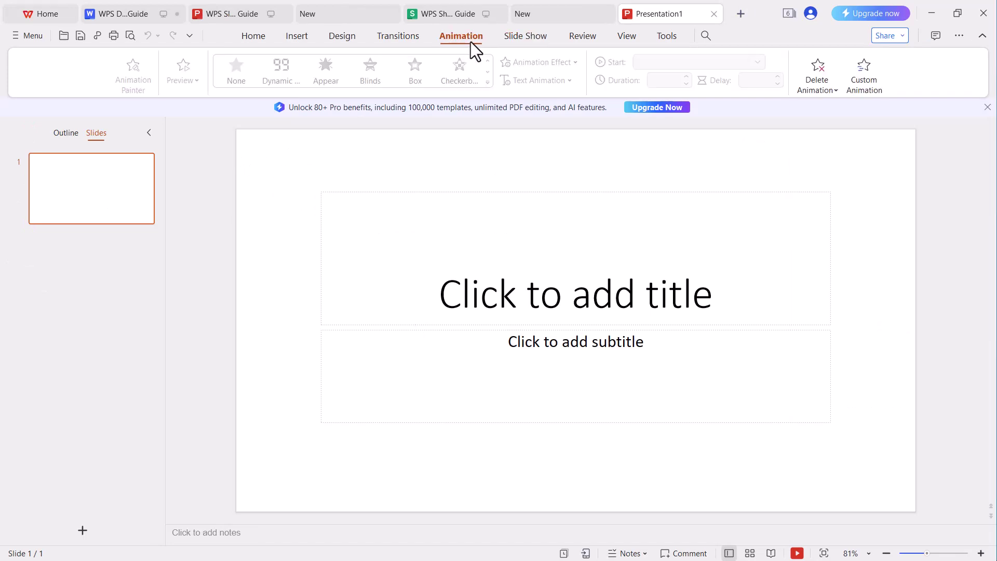
left_click(394, 37)
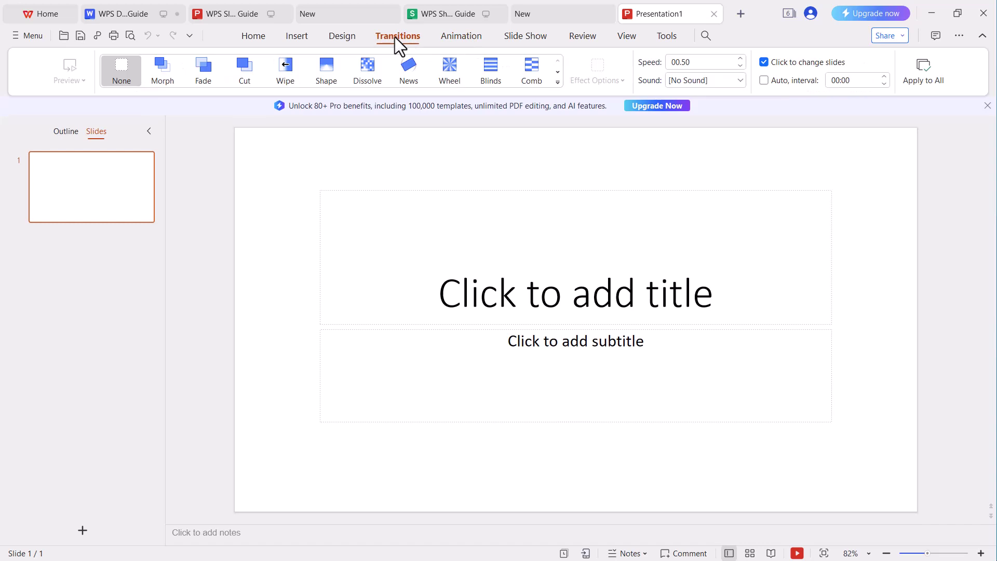
left_click(354, 37)
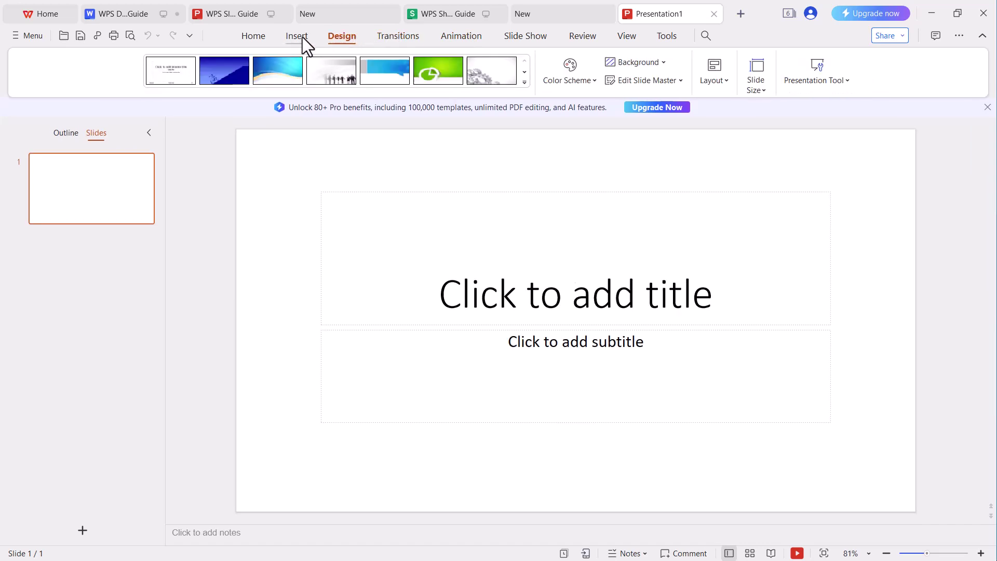
left_click(302, 37)
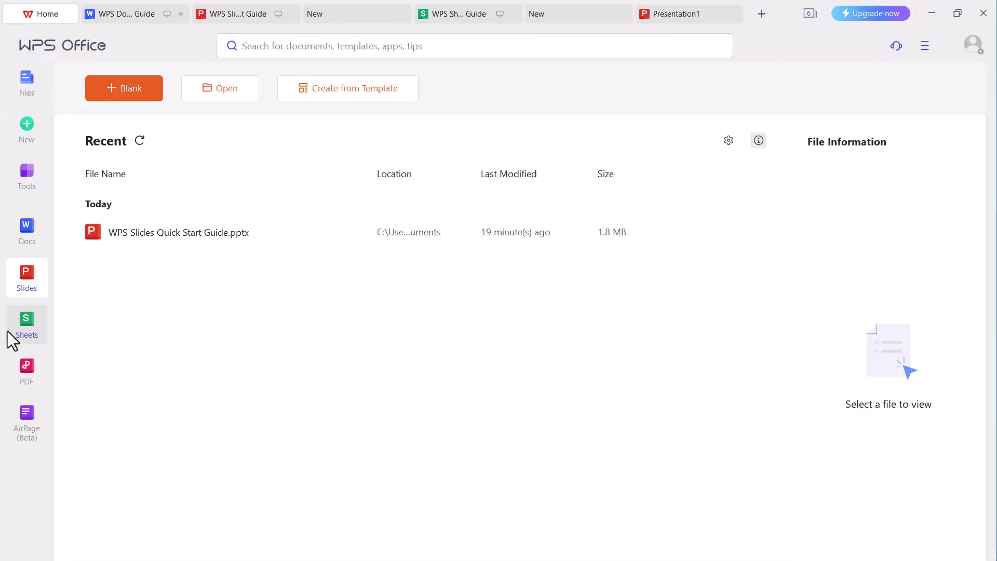
left_click(11, 335)
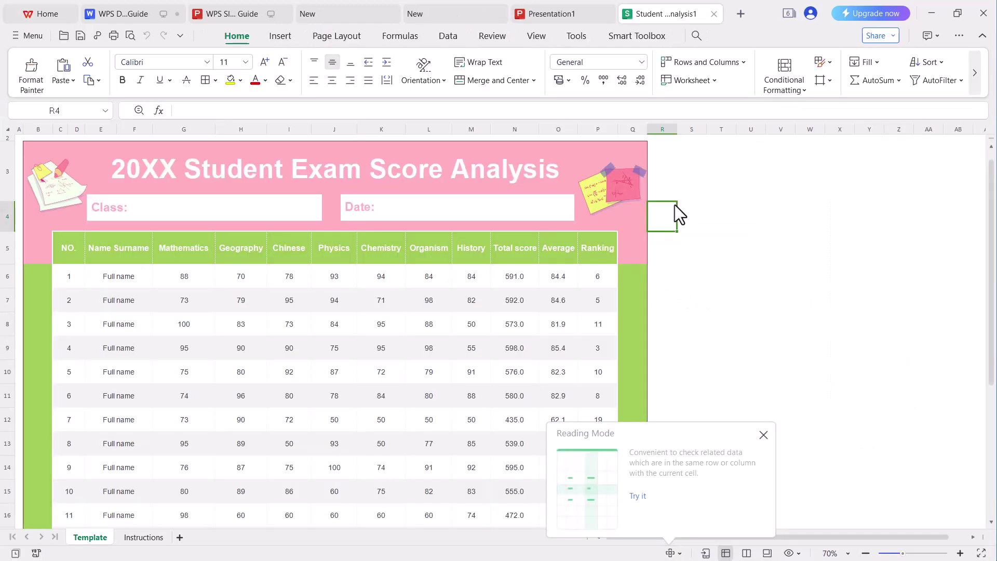
scroll(380, 370, "up", 1)
Browse the spreadsheet's Insert, Page Layout and Formulas ribbons.
left_click(281, 37)
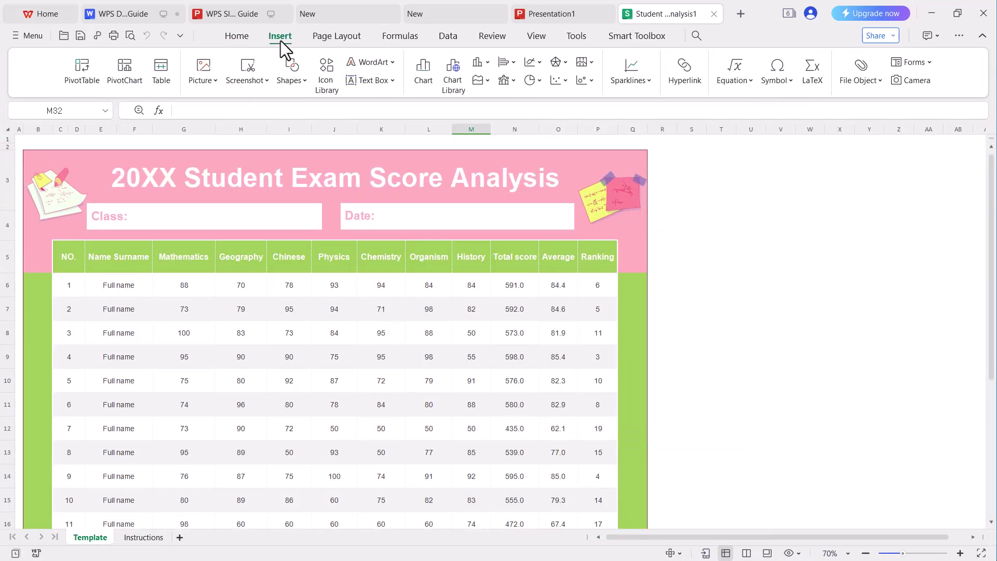
left_click(350, 38)
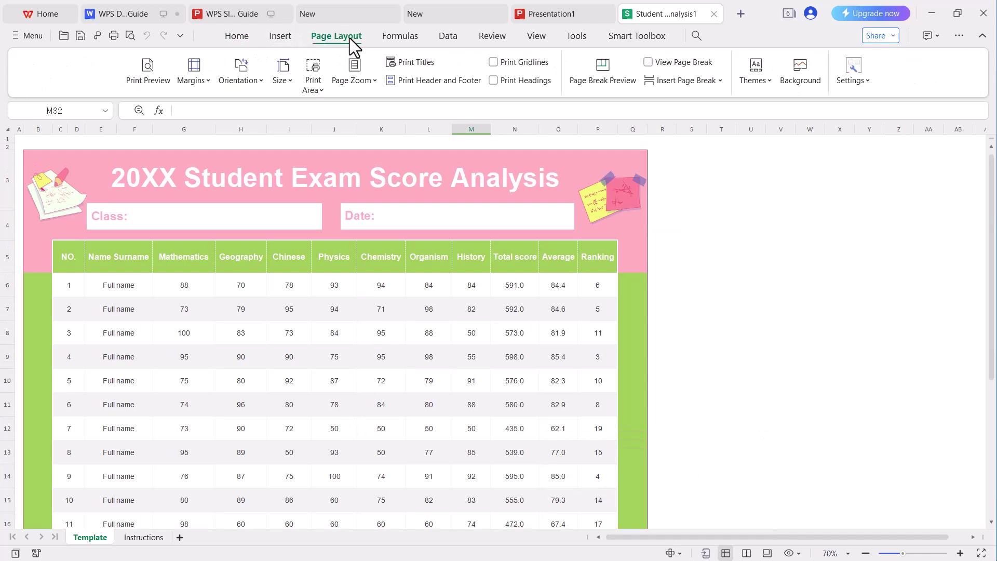
left_click(400, 37)
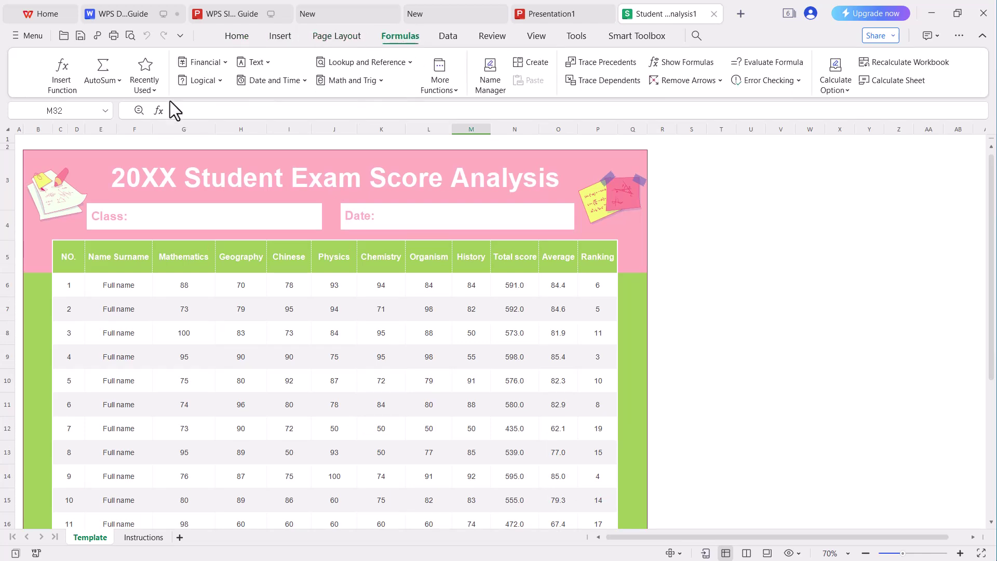
Open the Tech Pro affiliate agreement PDF from the Home screen's PDF section.
left_click(51, 15)
left_click(16, 370)
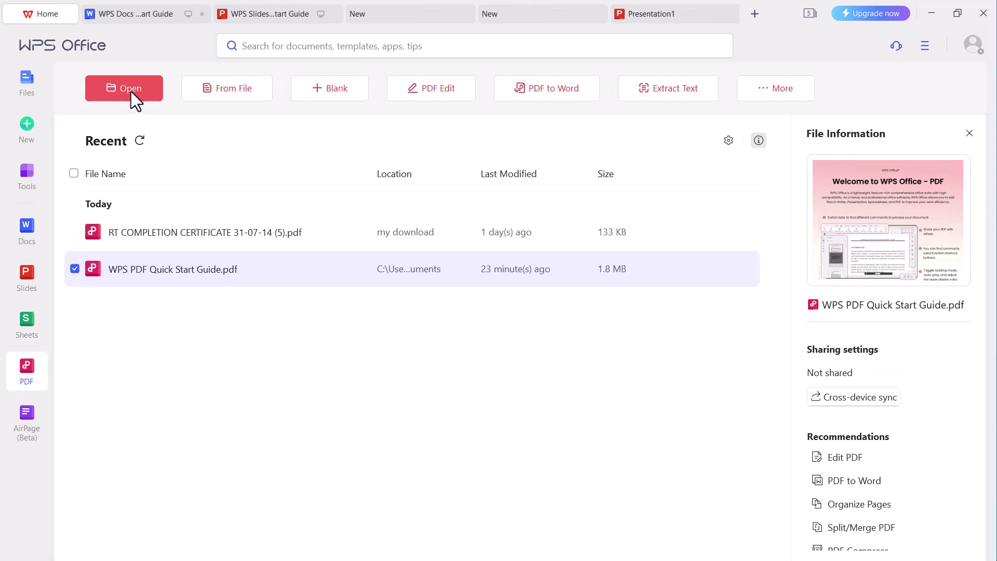
left_click(131, 92)
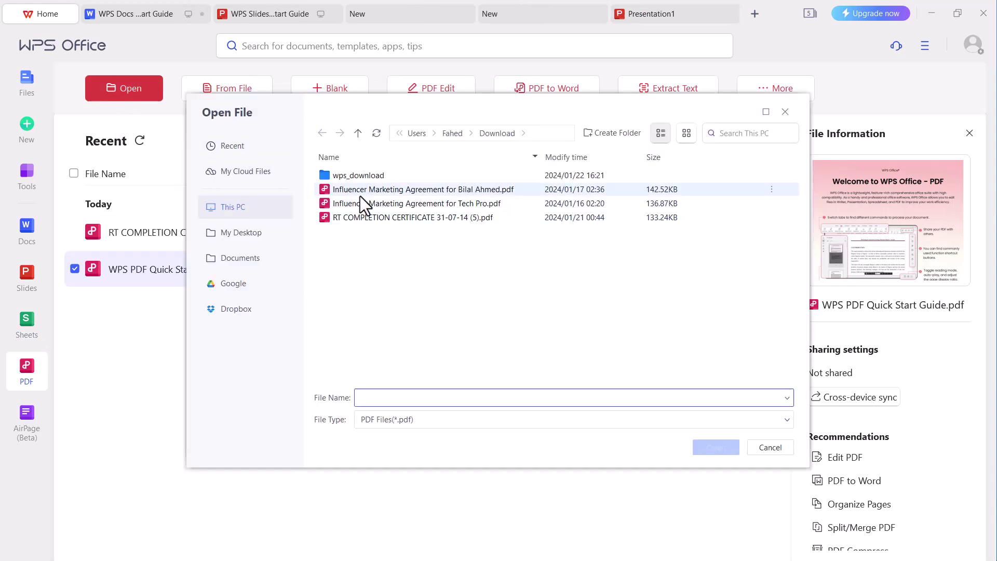
left_click(360, 201)
left_click(725, 448)
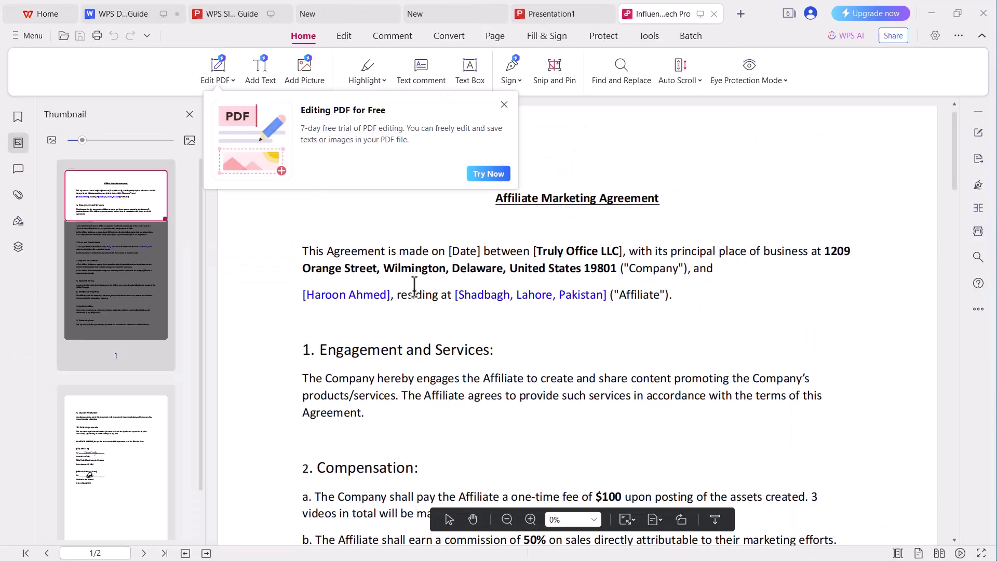
scroll(414, 287, "down", 5)
Browse the agreement PDF's Edit, Comment, Convert, Page, Fill & Sign and Protect ribbons.
left_click(342, 37)
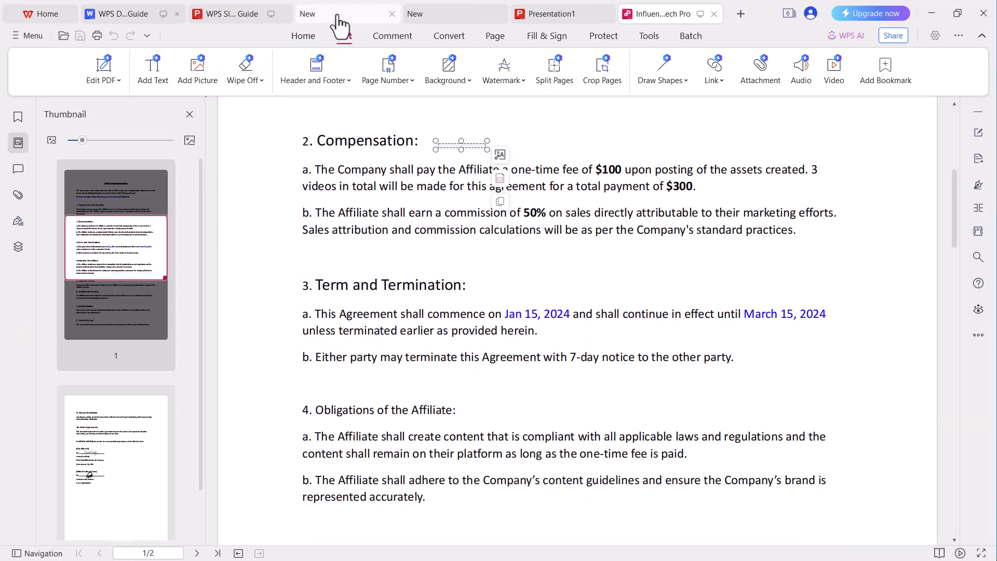
left_click(392, 36)
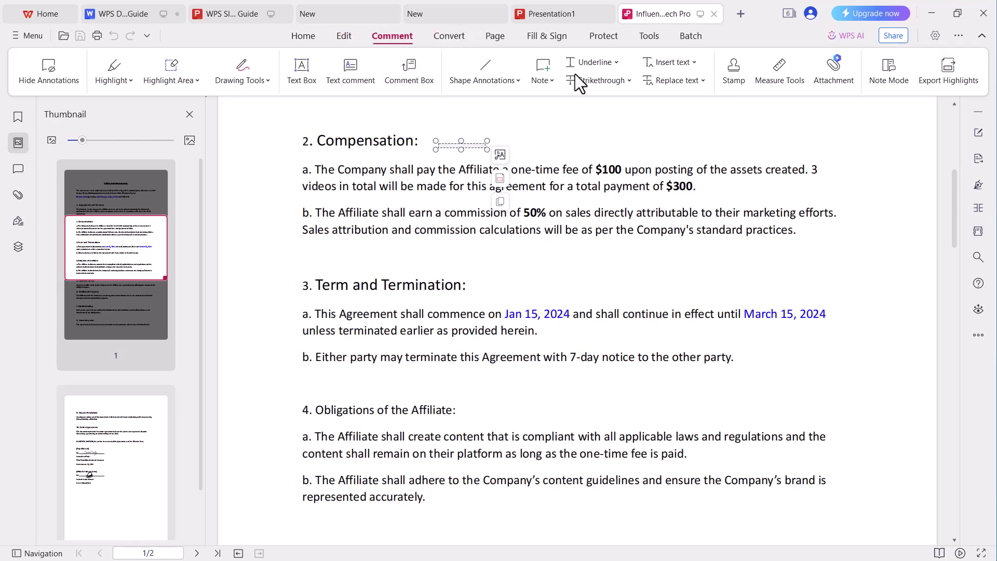
left_click(452, 36)
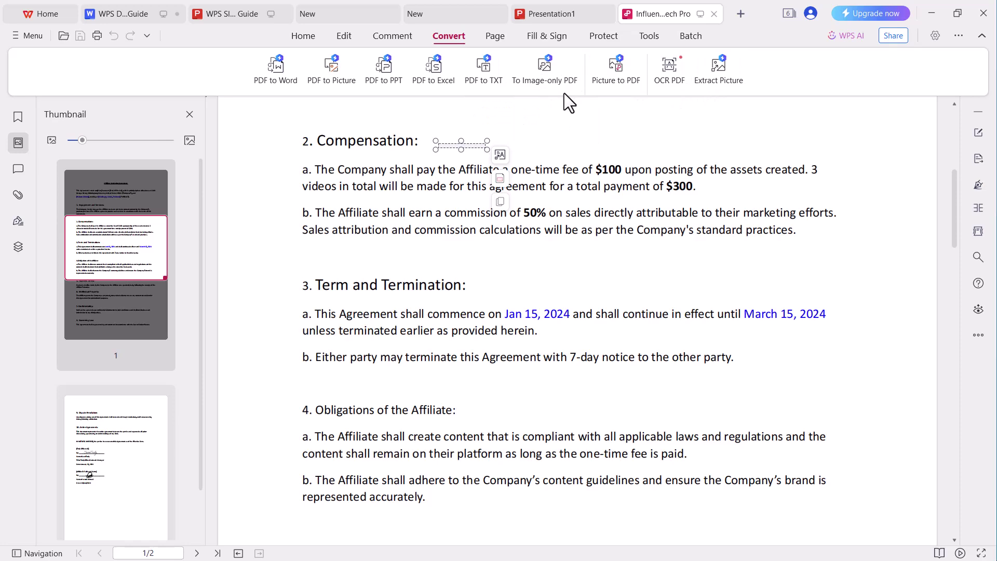
left_click(496, 37)
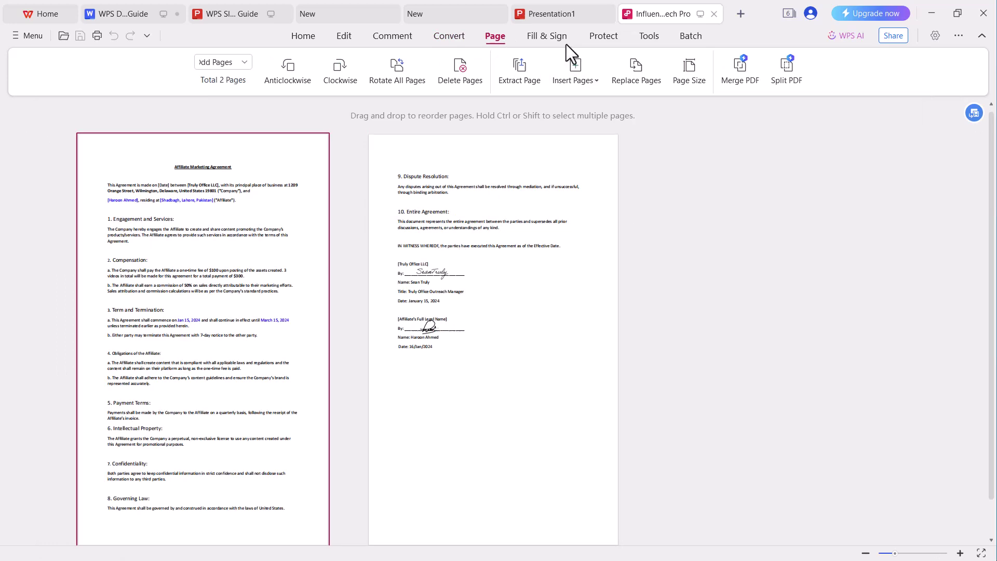
left_click(547, 37)
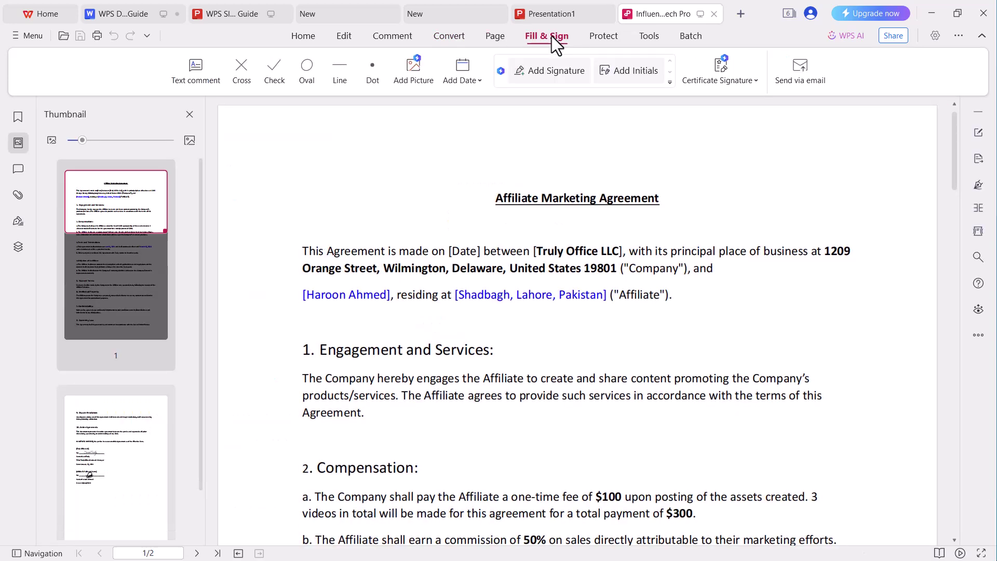
left_click(606, 36)
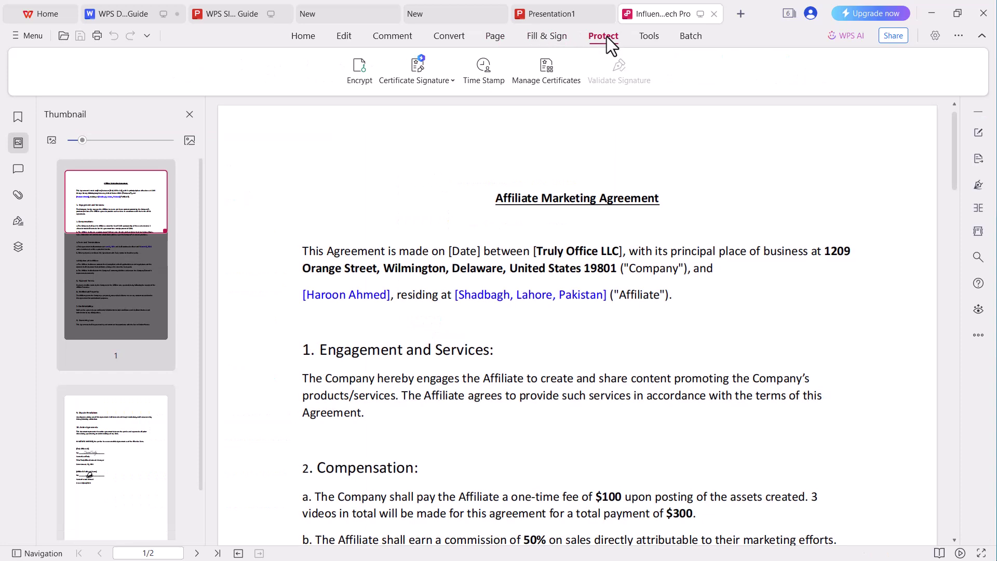
Return to the WPS Office home screen after briefly switching back to the agreement PDF.
left_click(34, 22)
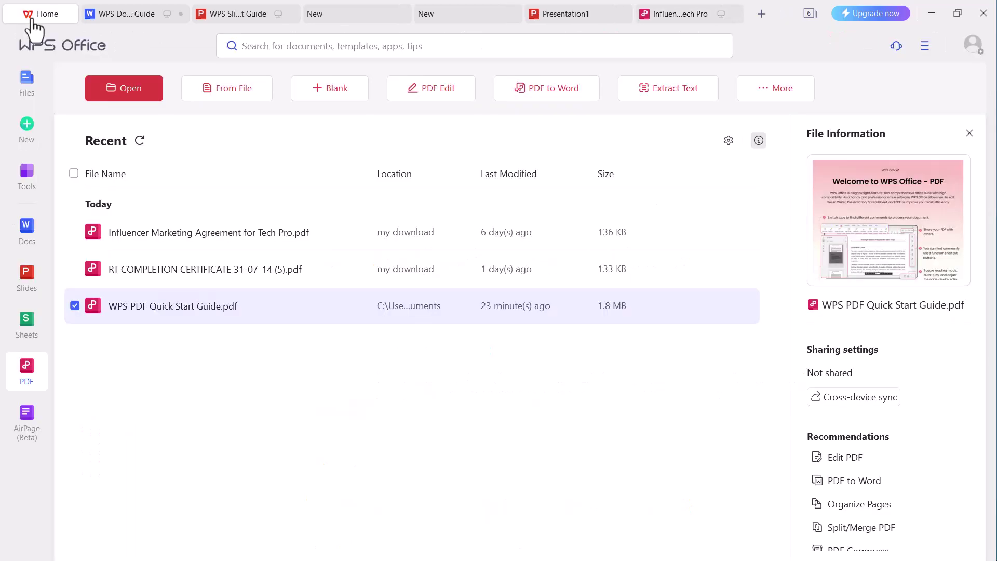
key("ctrl+shift+Tab")
left_click(35, 21)
Browse the home screen's file locations and WPS Drive, the tools list, and recent Docs files.
left_click(20, 96)
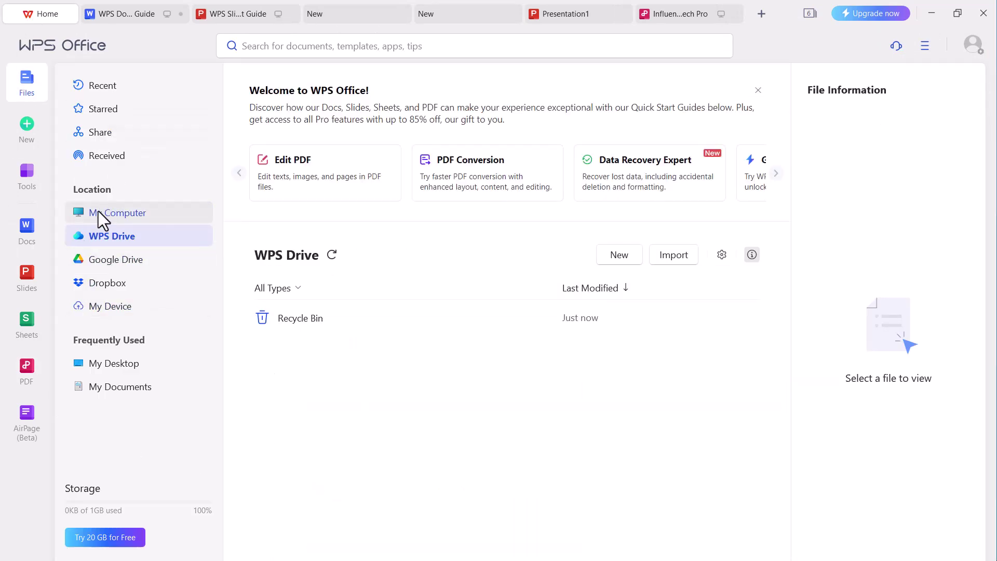
left_click(29, 193)
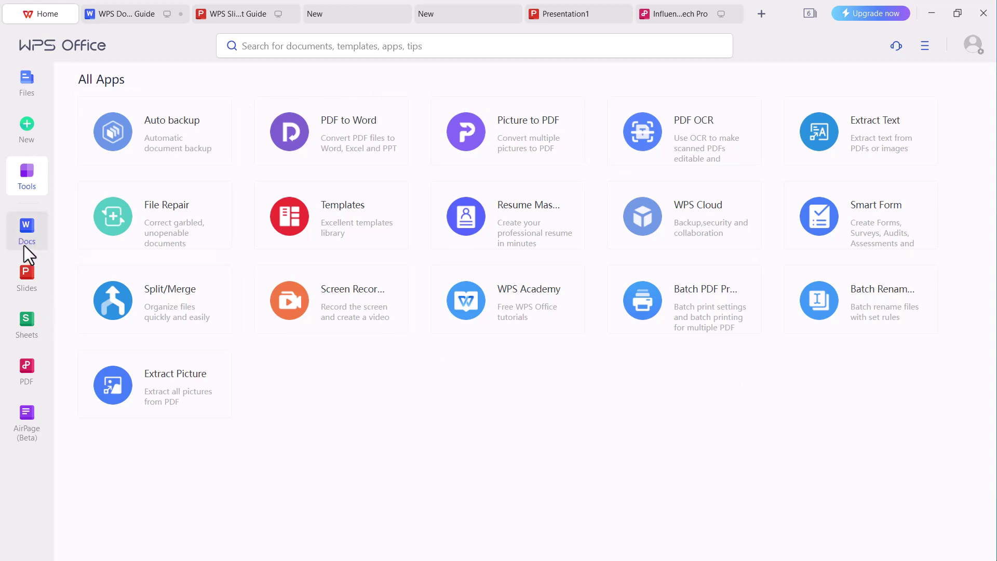
left_click(21, 230)
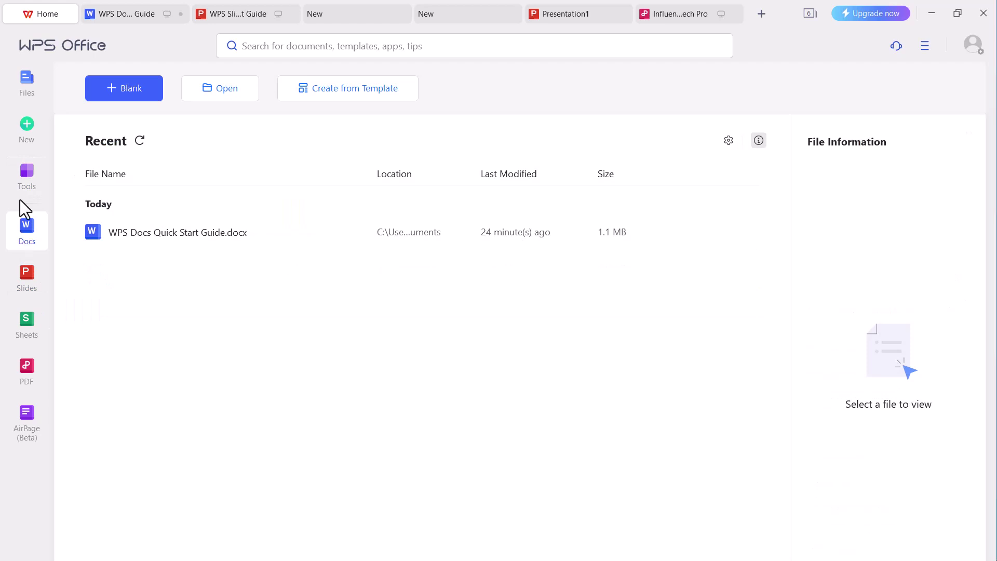
left_click(29, 81)
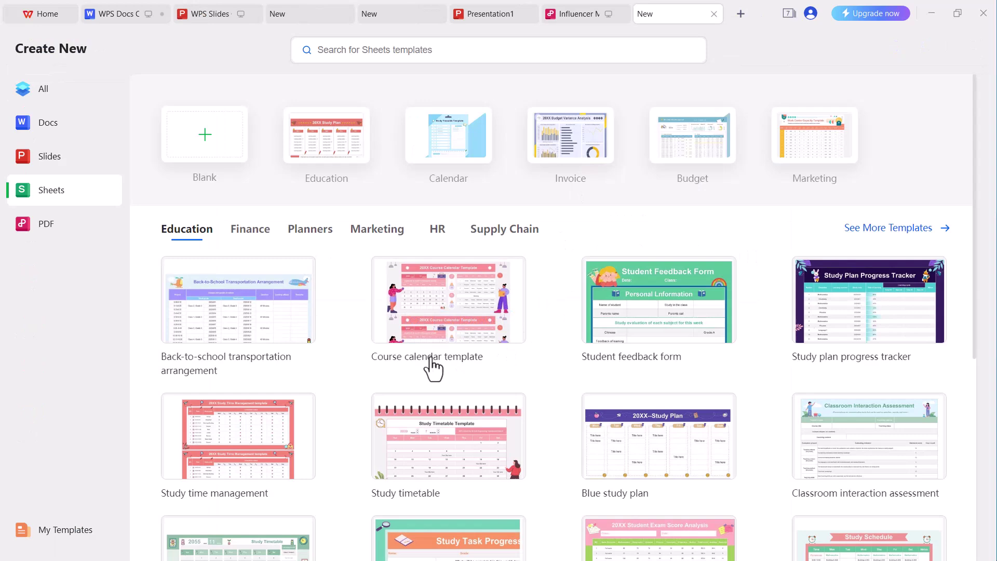
Browse Slides templates under Holiday & Travel and Work, then show templates for all types.
left_click(90, 155)
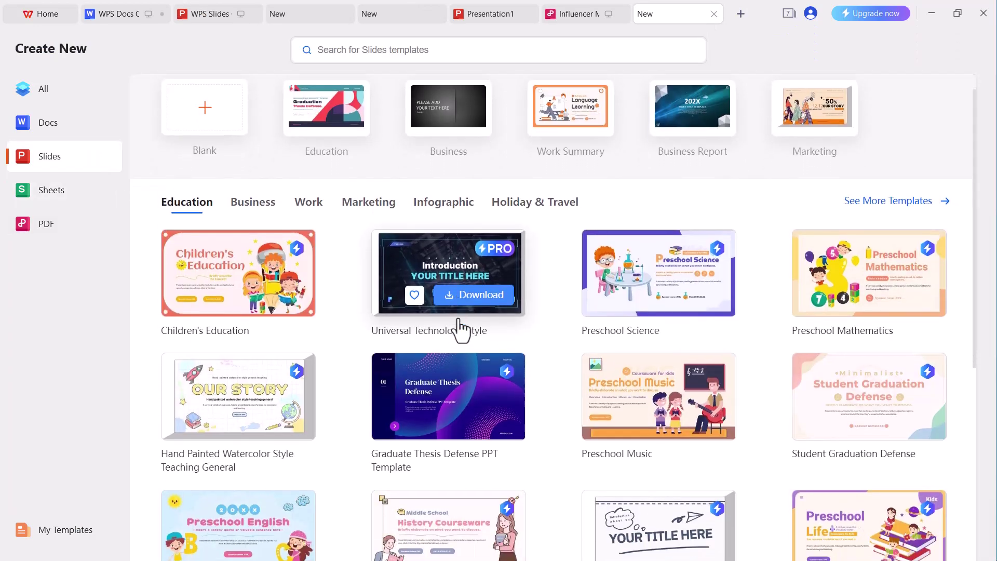
scroll(460, 327, "down", 1)
scroll(460, 327, "down", 1)
scroll(459, 327, "down", 2)
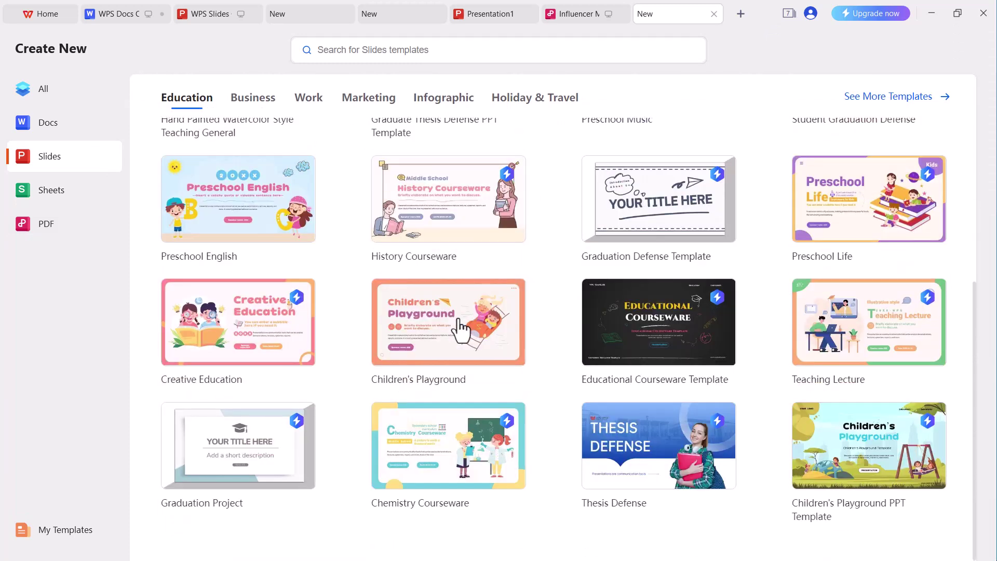
scroll(460, 327, "up", 1)
scroll(460, 327, "up", 1)
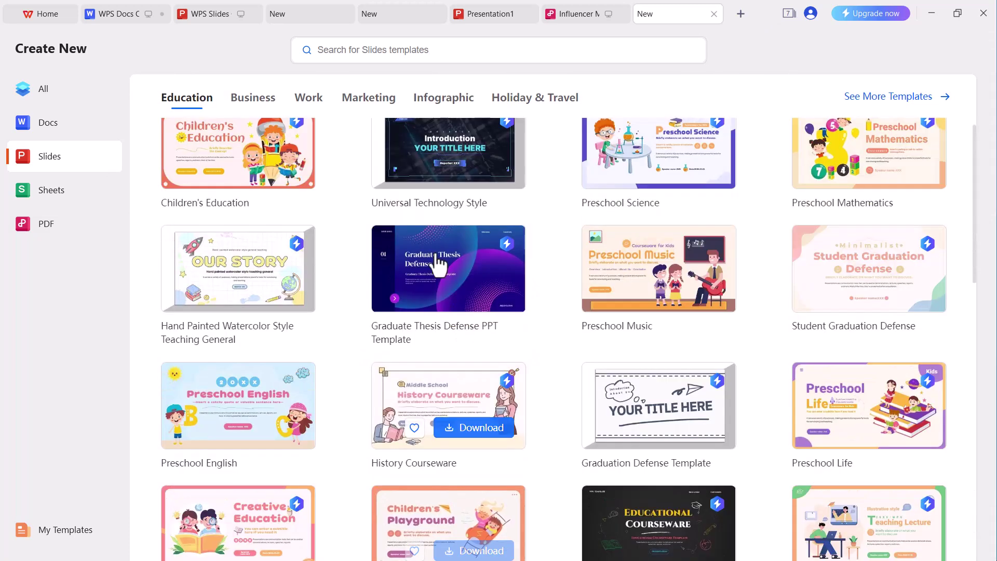
left_click(538, 99)
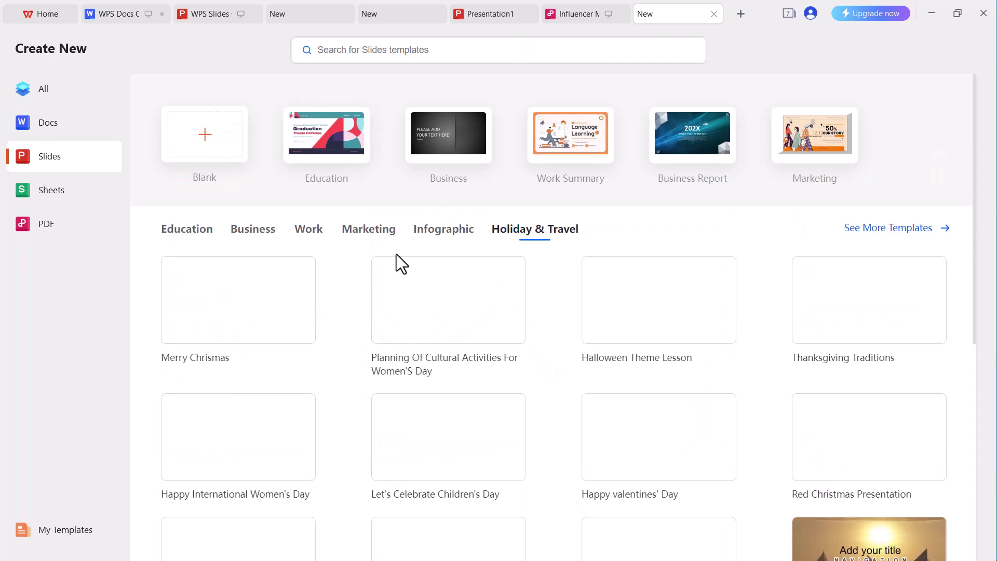
scroll(396, 254, "down", 2)
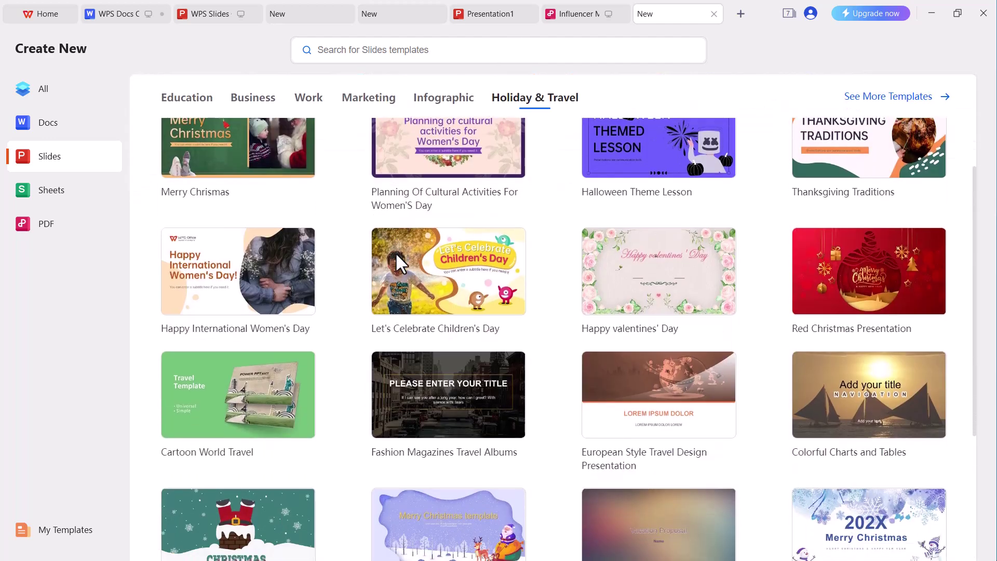
scroll(396, 252, "up", 2)
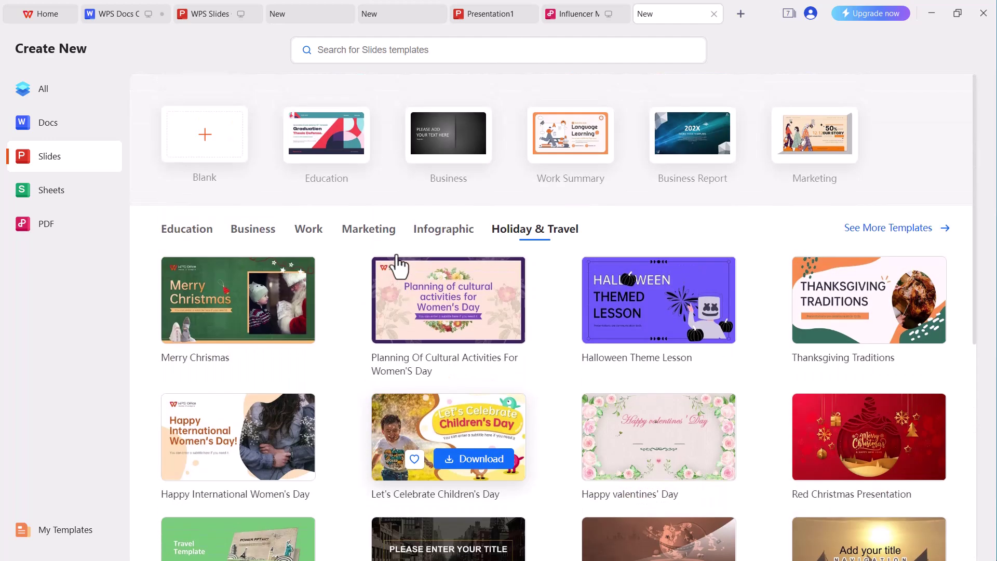
left_click(307, 233)
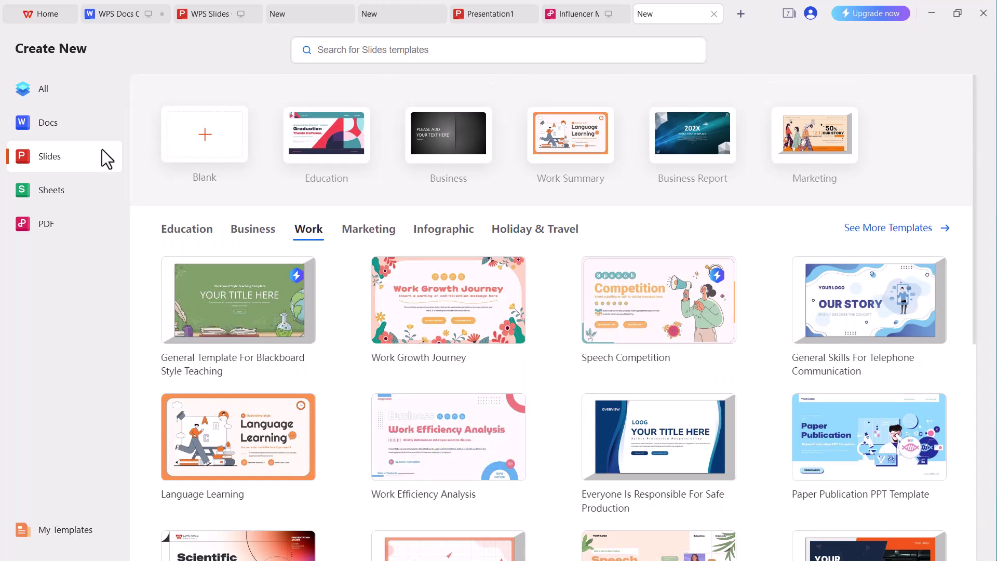
left_click(62, 95)
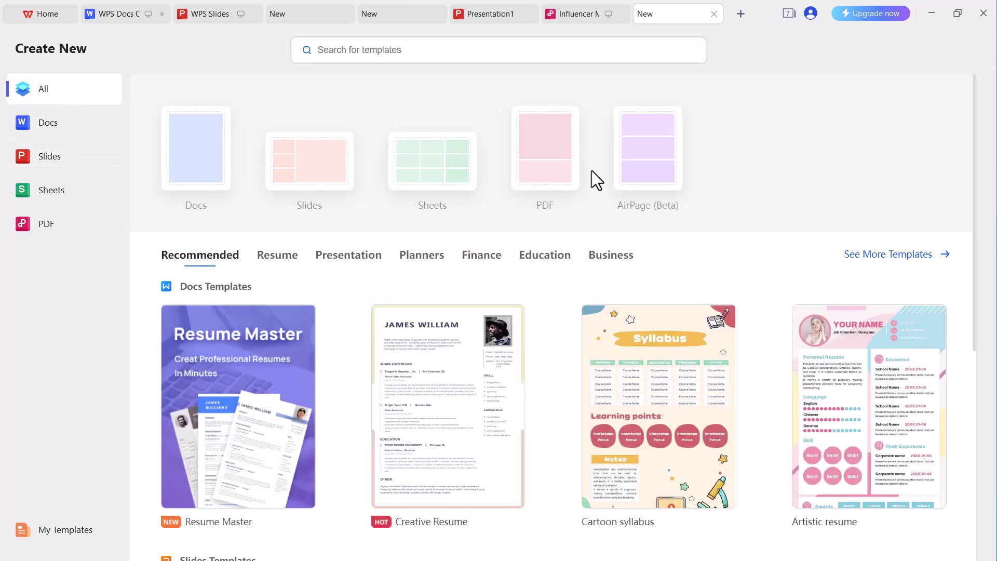